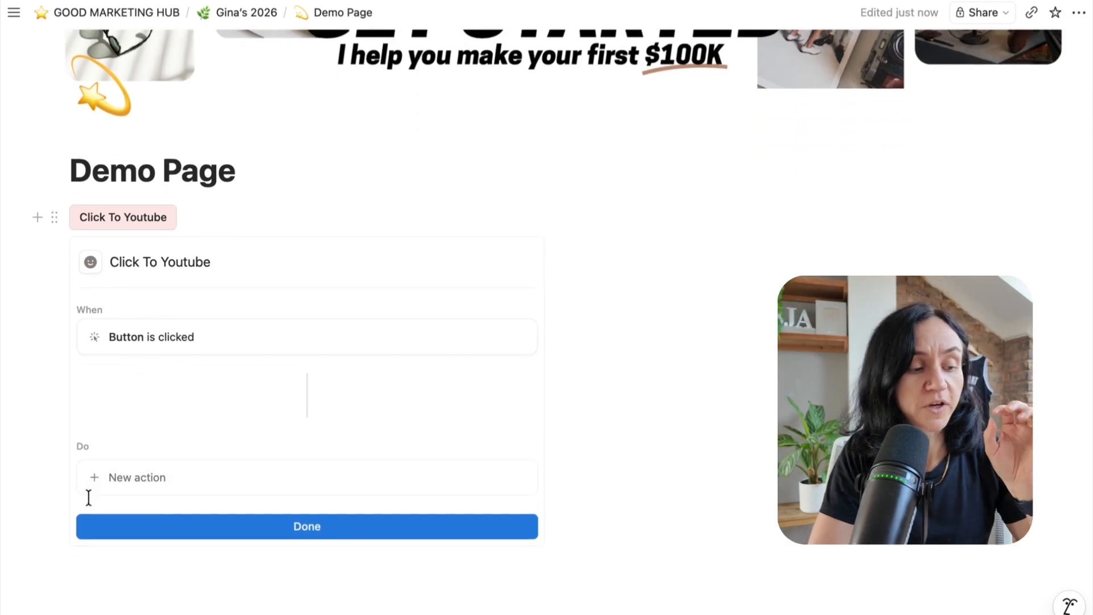
Step: Try an Insert blocks action with its placement options on the Click To Youtube button and remove it
{"action": "left_click", "coordinate": [108, 477]}
{"action": "left_click", "coordinate": [152, 204]}
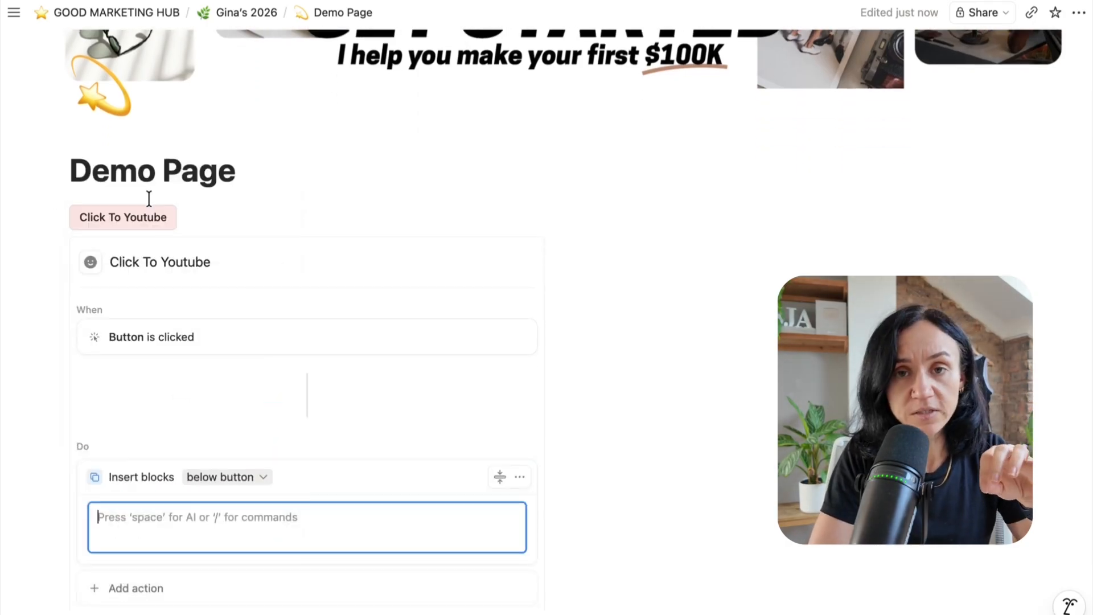
{"action": "scroll", "coordinate": [331, 413], "scroll_direction": "down", "scroll_amount": 4}
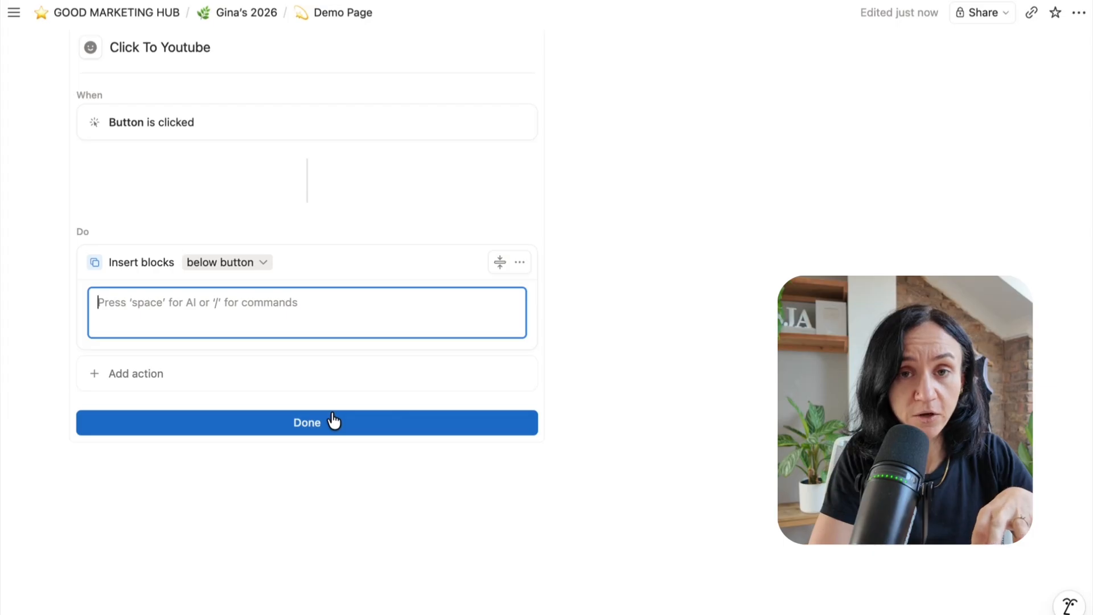
{"action": "left_click", "coordinate": [291, 360]}
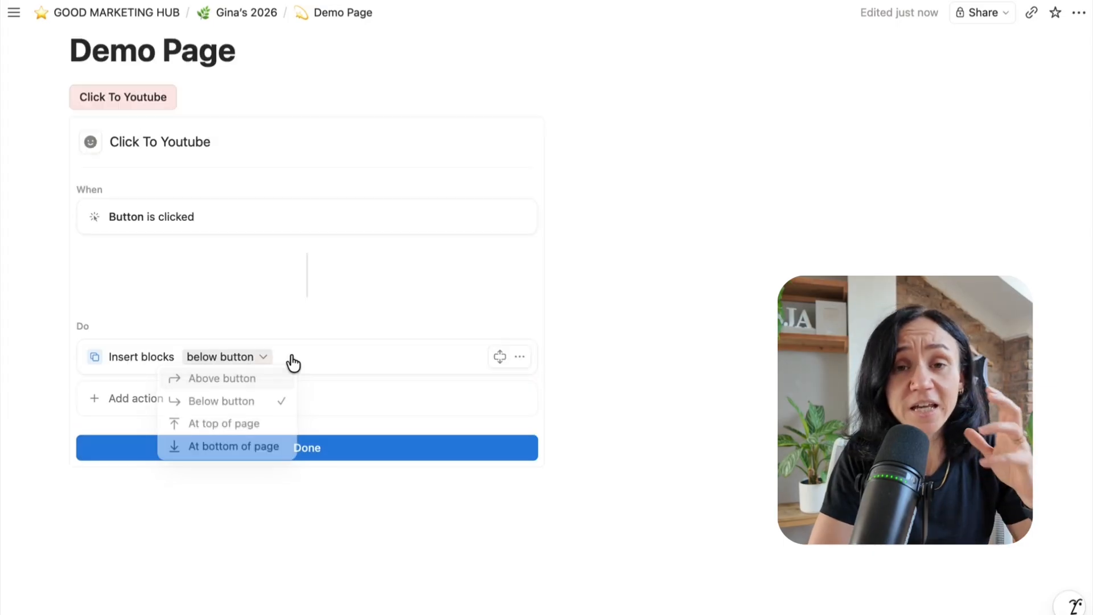
{"action": "left_click", "coordinate": [313, 360]}
{"action": "scroll", "coordinate": [285, 359], "scroll_direction": "down", "scroll_amount": 1}
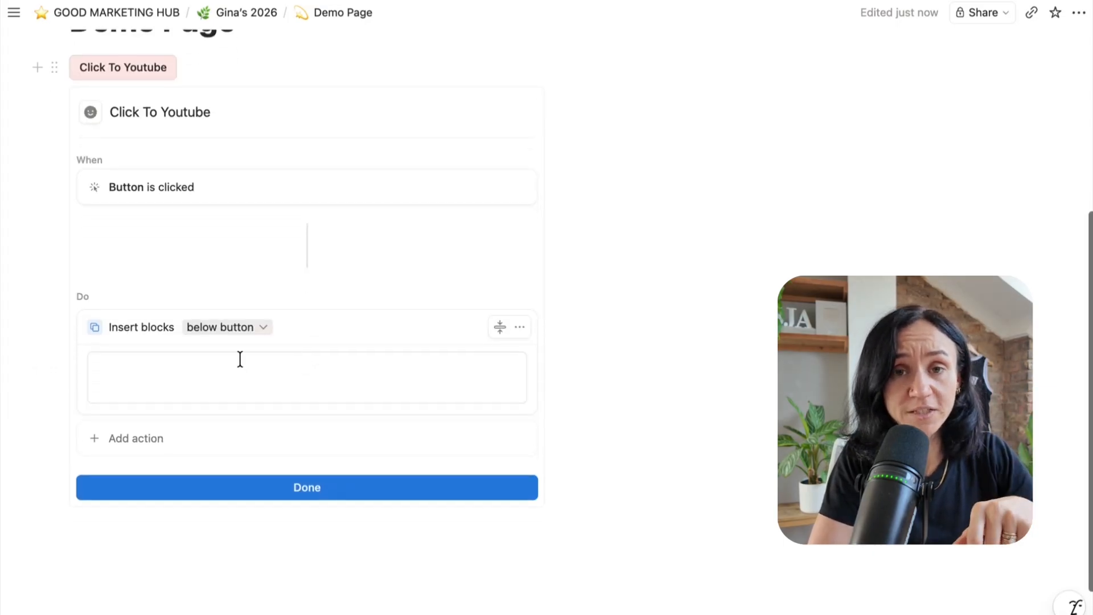
{"action": "left_click", "coordinate": [519, 327]}
{"action": "left_click", "coordinate": [503, 427]}
Step: Try an Add page to action on the Click To Youtube button and look at its data source choices
{"action": "left_click", "coordinate": [116, 420]}
{"action": "left_click", "coordinate": [141, 176]}
{"action": "left_click", "coordinate": [254, 421]}
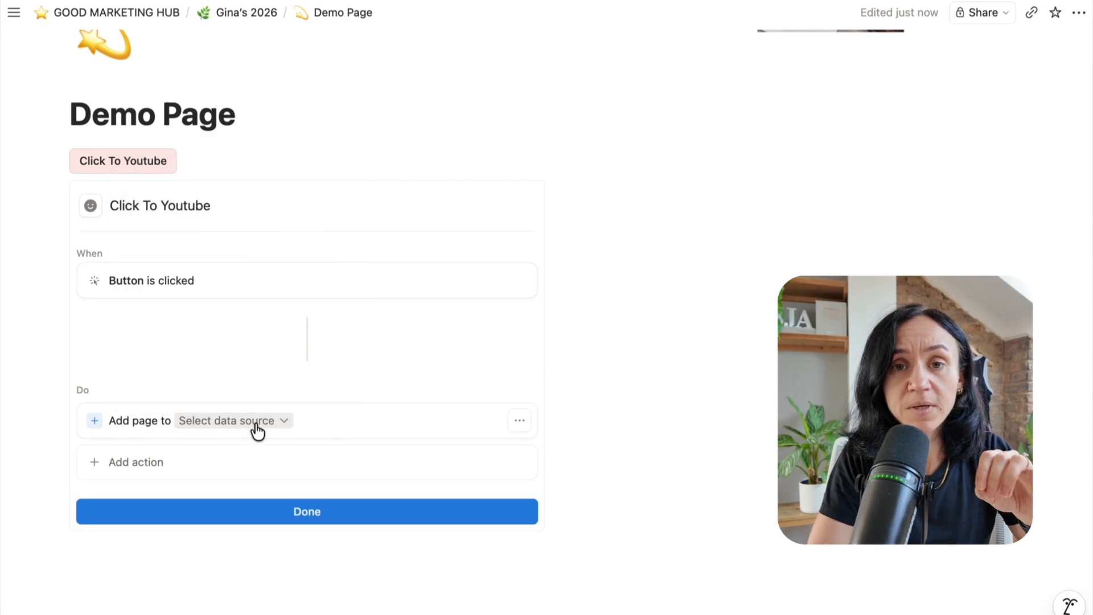
{"action": "scroll", "coordinate": [256, 431], "scroll_direction": "up", "scroll_amount": 1}
{"action": "scroll", "coordinate": [257, 431], "scroll_direction": "down", "scroll_amount": 1}
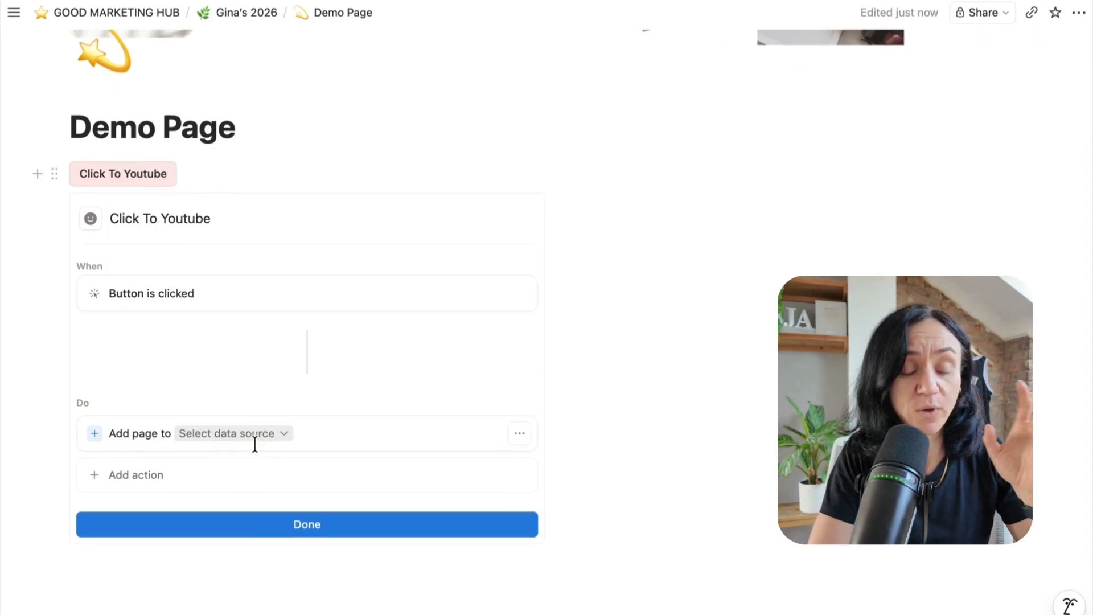
{"action": "left_click", "coordinate": [248, 435]}
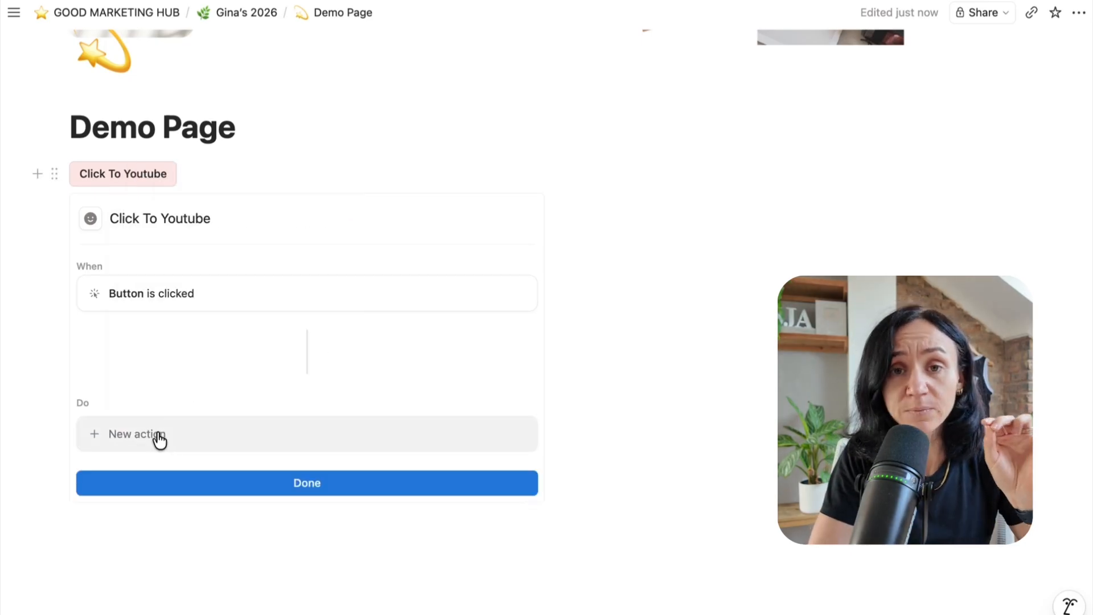
Step: Try an Edit pages in action on the Click To Youtube button
{"action": "left_click", "coordinate": [156, 431]}
{"action": "left_click", "coordinate": [148, 205]}
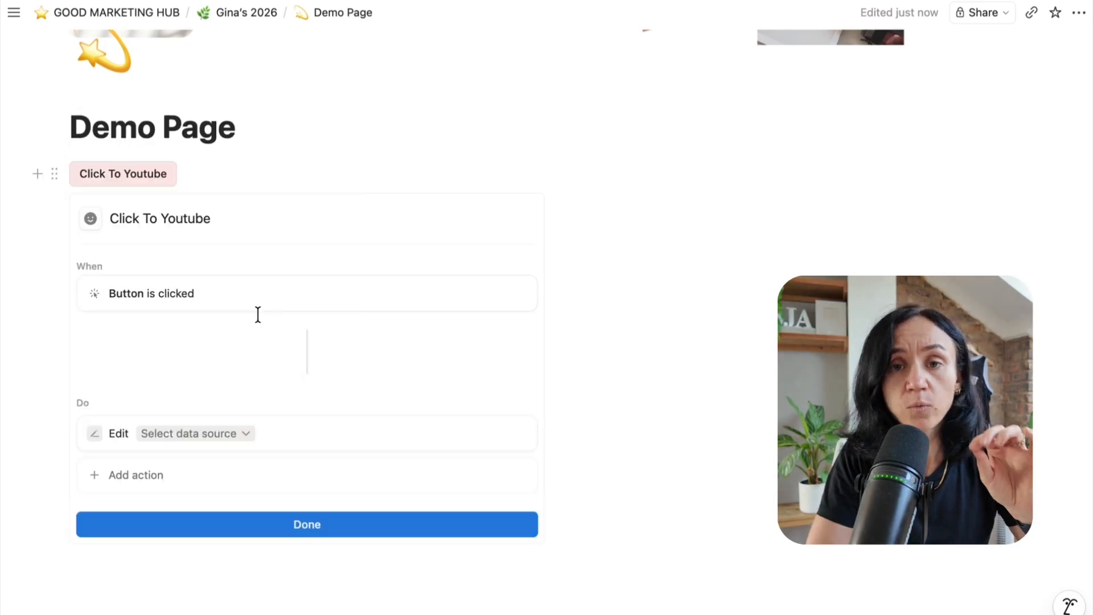
{"action": "scroll", "coordinate": [258, 314], "scroll_direction": "down", "scroll_amount": 4}
{"action": "scroll", "coordinate": [258, 314], "scroll_direction": "up", "scroll_amount": 6}
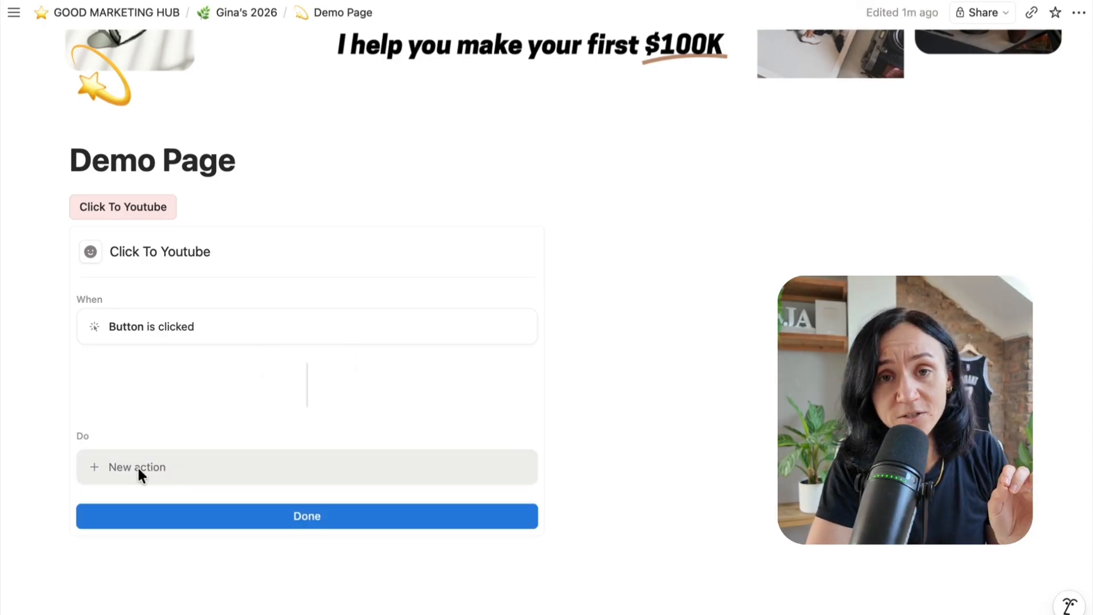
Step: Try a Send notification to action on the button and look through its people and message settings
{"action": "left_click", "coordinate": [138, 466]}
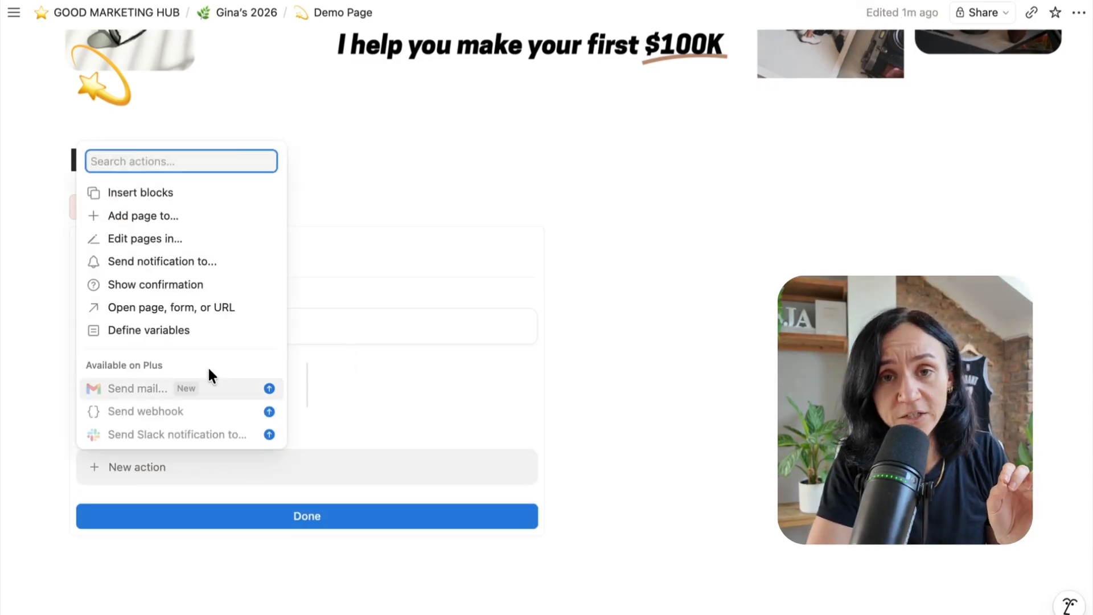
{"action": "left_click", "coordinate": [202, 261]}
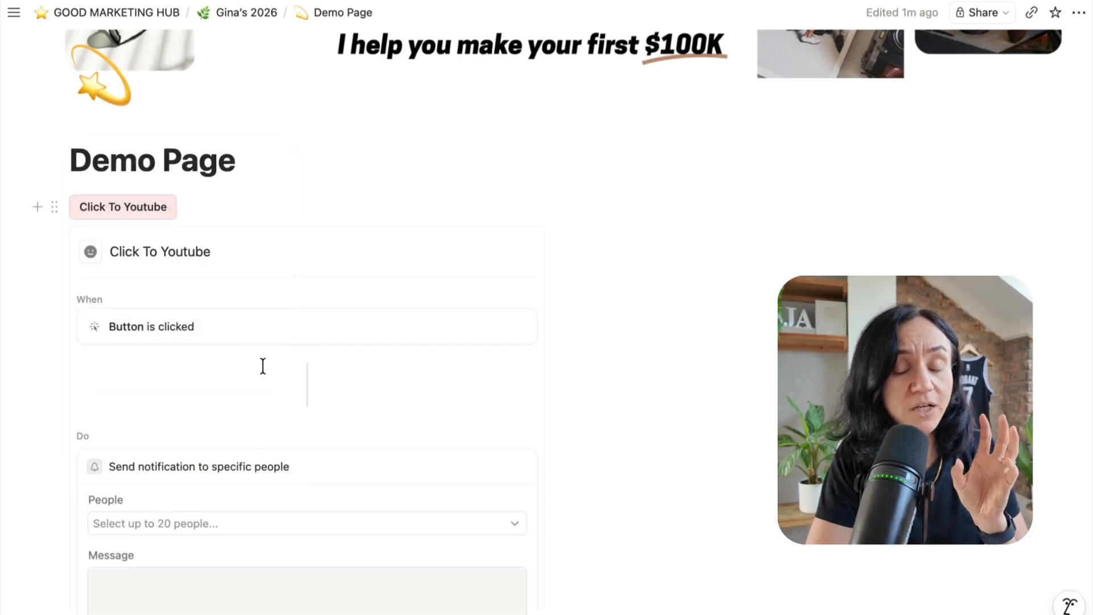
{"action": "scroll", "coordinate": [262, 367], "scroll_direction": "down", "scroll_amount": 2}
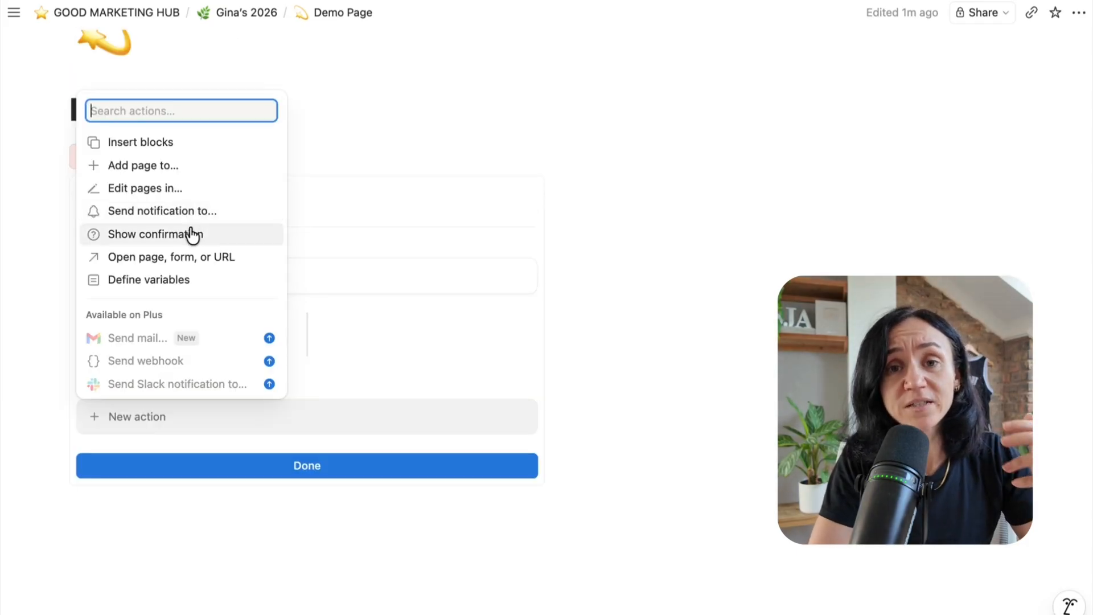
Step: Try a Show confirmation action on the button and look through its message and continue text settings
{"action": "left_click", "coordinate": [192, 232]}
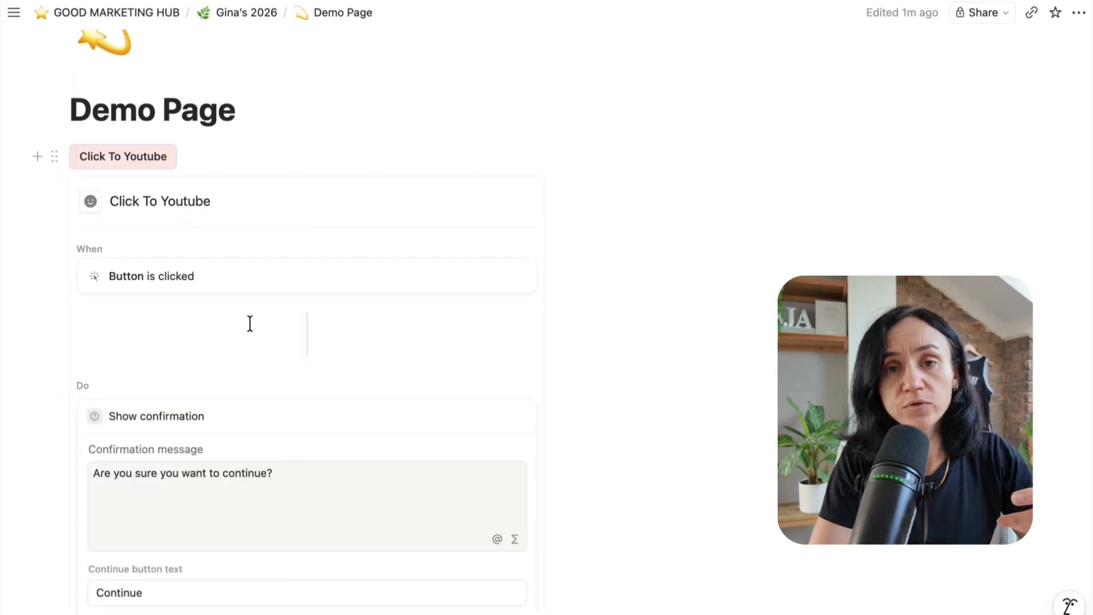
{"action": "scroll", "coordinate": [249, 322], "scroll_direction": "down", "scroll_amount": 2}
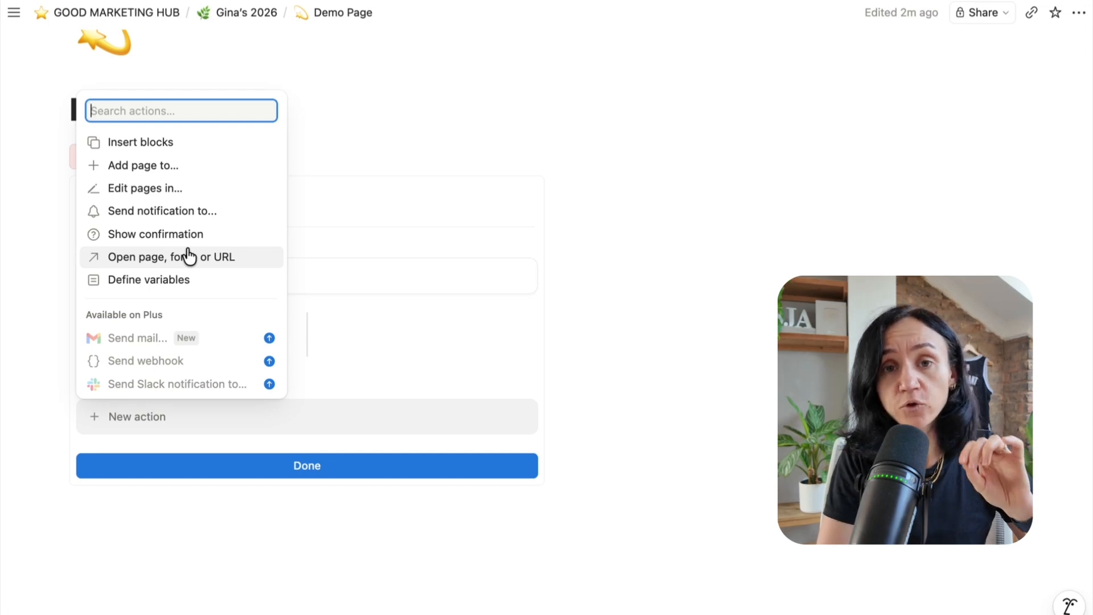
Step: Preview the Open page, form, or URL action's destination choices and add a Define variables action to the button
{"action": "left_click", "coordinate": [188, 256]}
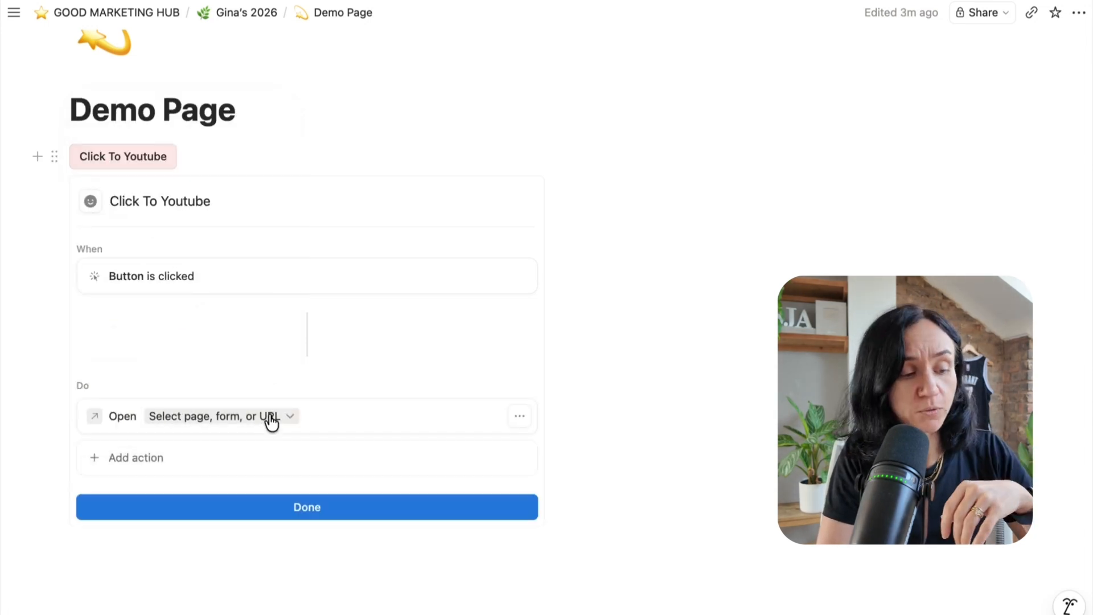
{"action": "double_click", "coordinate": [270, 417]}
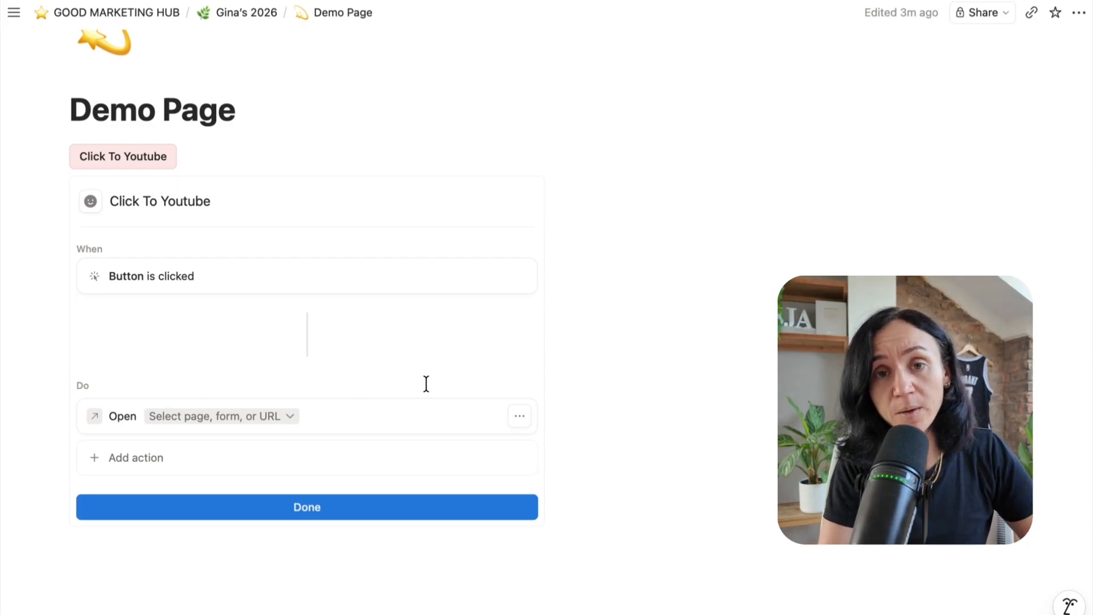
{"action": "left_click", "coordinate": [137, 415]}
{"action": "left_click", "coordinate": [163, 279]}
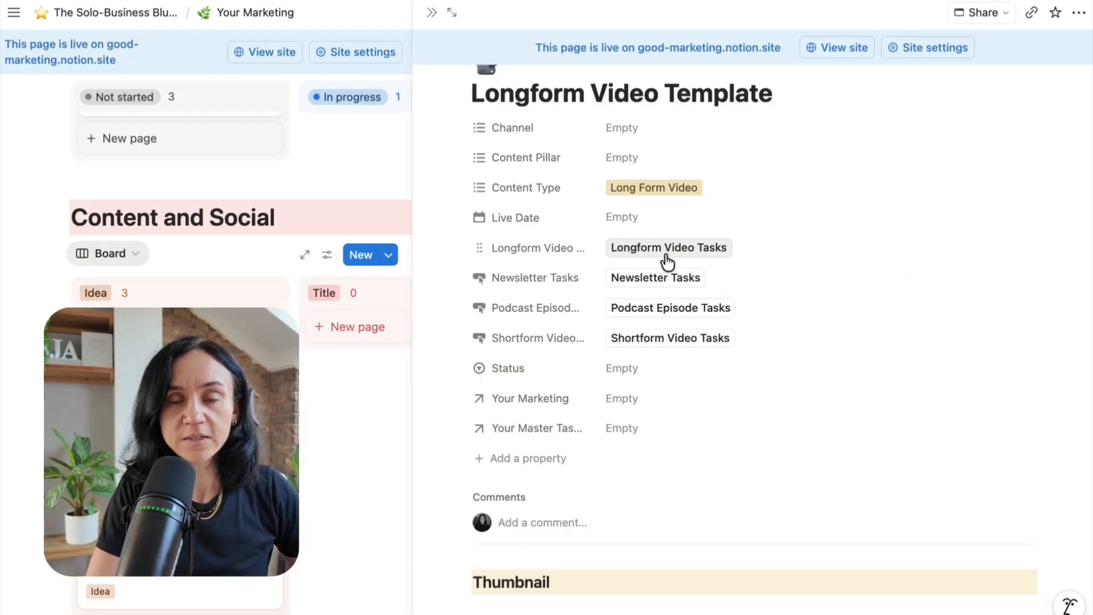
Step: Generate the longform video tasks in the Longform Video Template page and review them under To-Do's and Deadlines
{"action": "scroll", "coordinate": [667, 262], "scroll_direction": "down", "scroll_amount": 4}
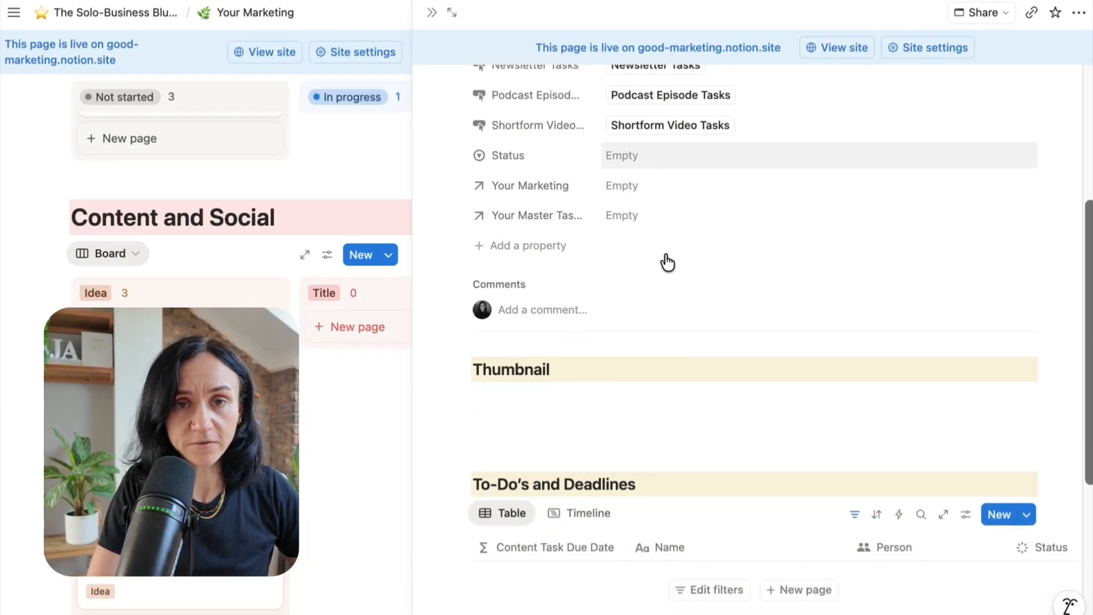
{"action": "scroll", "coordinate": [667, 262], "scroll_direction": "up", "scroll_amount": 2}
{"action": "left_click", "coordinate": [673, 147]}
{"action": "scroll", "coordinate": [722, 367], "scroll_direction": "down", "scroll_amount": 8}
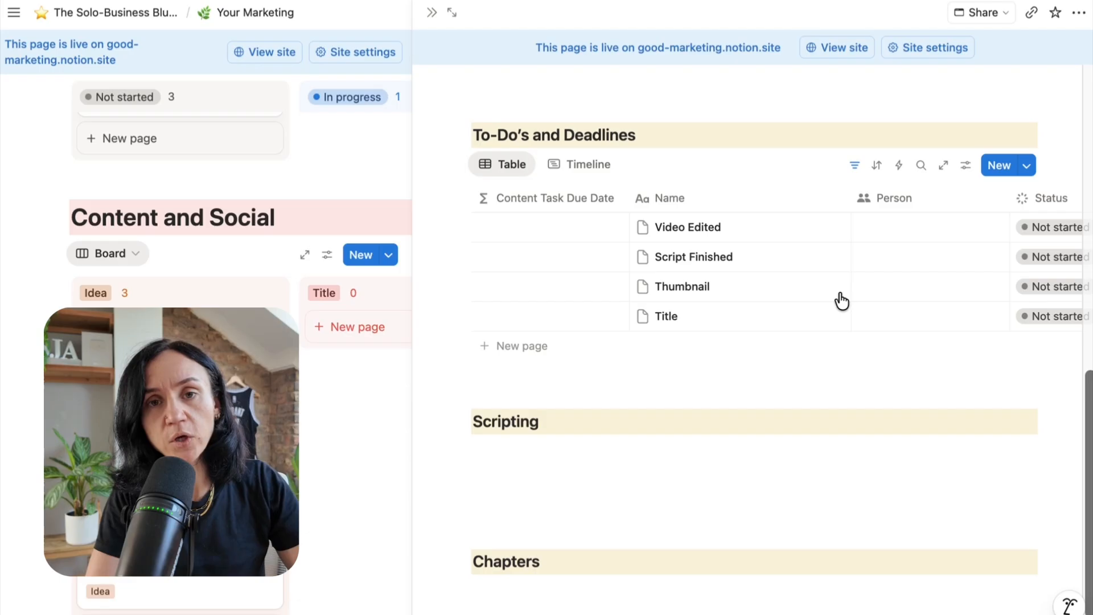
{"action": "scroll", "coordinate": [841, 300], "scroll_direction": "up", "scroll_amount": 8}
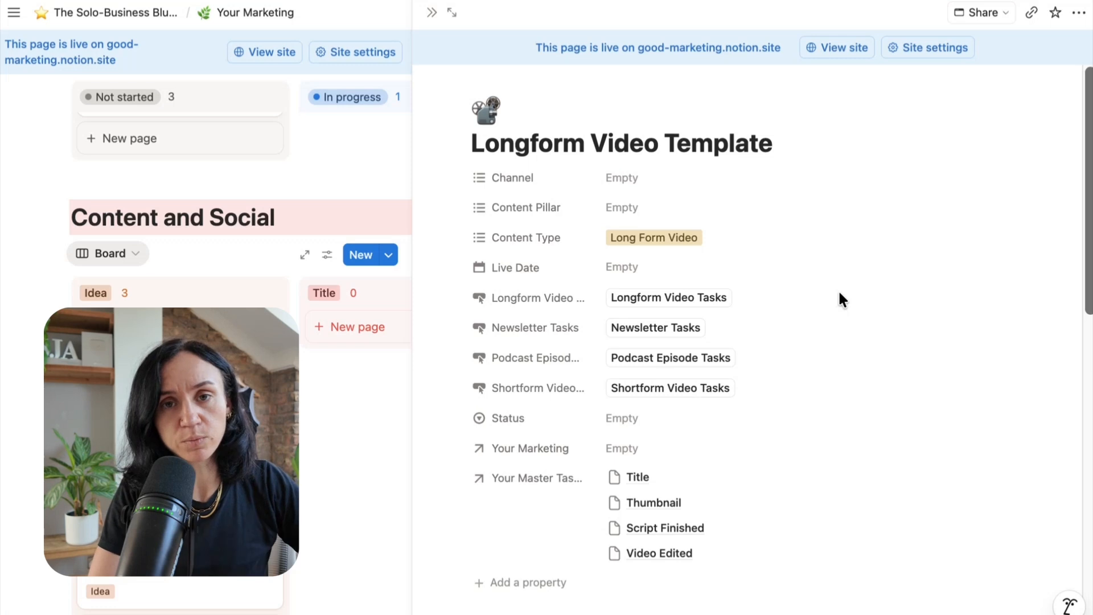
{"action": "scroll", "coordinate": [838, 289], "scroll_direction": "down", "scroll_amount": 3}
{"action": "scroll", "coordinate": [659, 303], "scroll_direction": "up", "scroll_amount": 3}
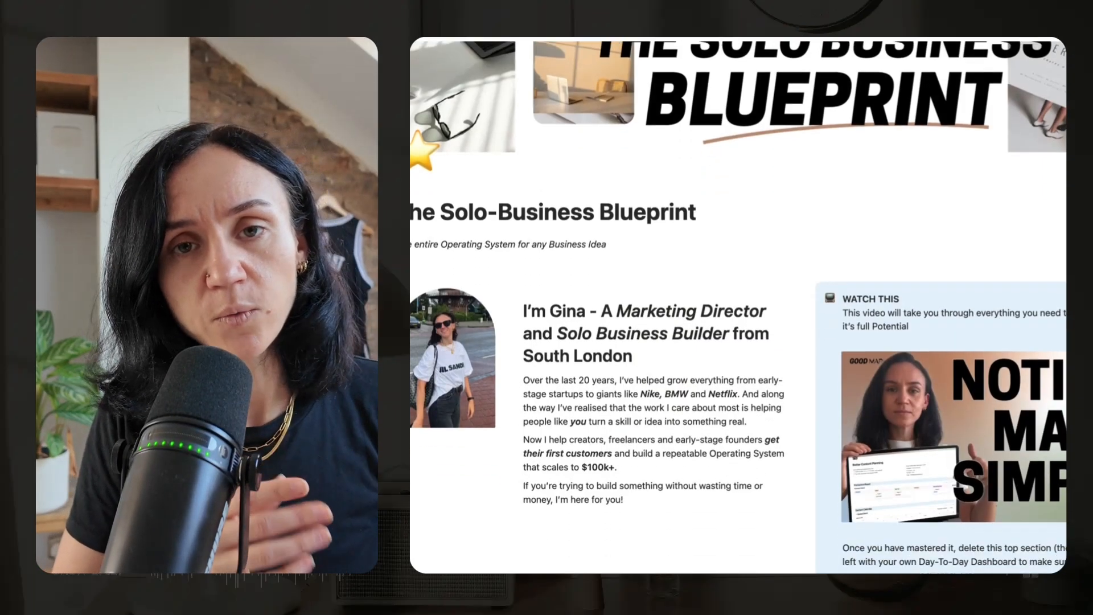
Step: Examine the Solo-Business Blueprint dashboard from the introduction down to the weekly calendar and urgent tasks
{"action": "scroll", "coordinate": [738, 305], "scroll_direction": "down", "scroll_amount": 14}
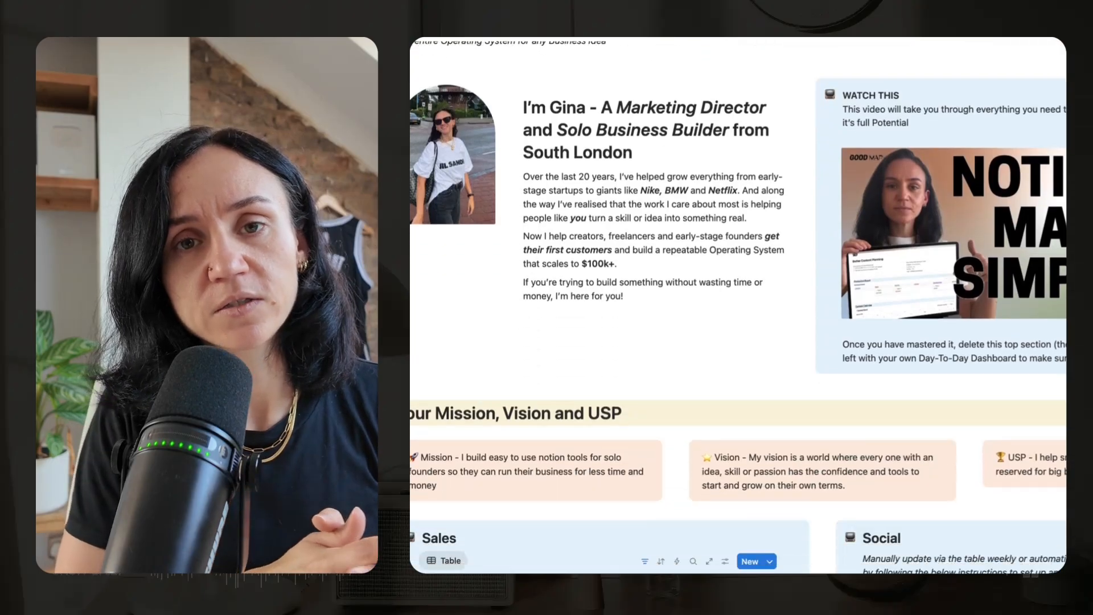
{"action": "scroll", "coordinate": [738, 305], "scroll_direction": "down", "scroll_amount": 15}
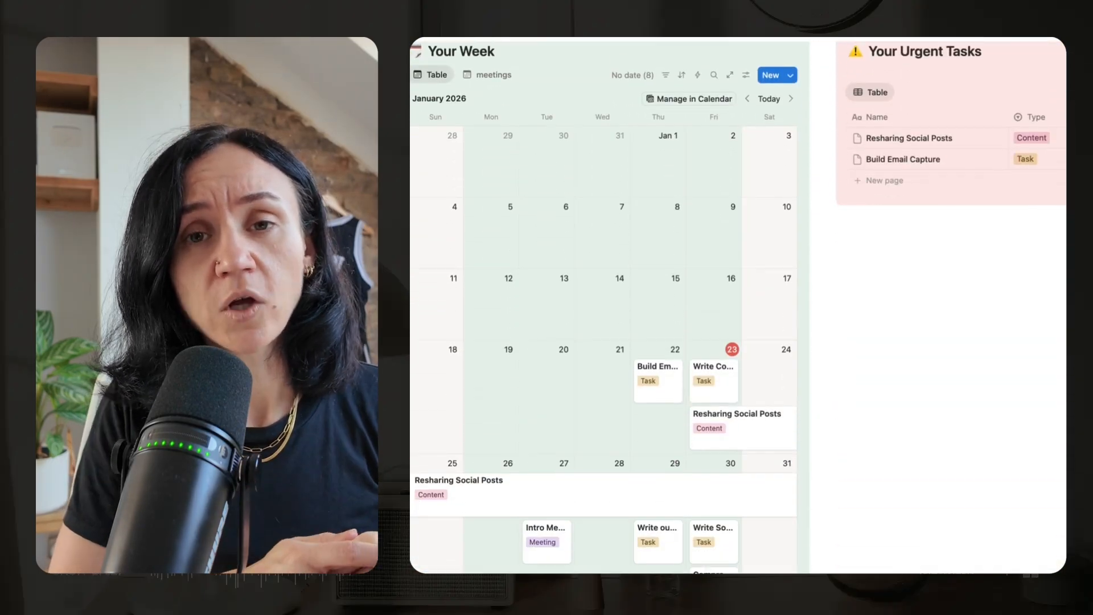
{"action": "scroll", "coordinate": [738, 305], "scroll_direction": "down", "scroll_amount": 5}
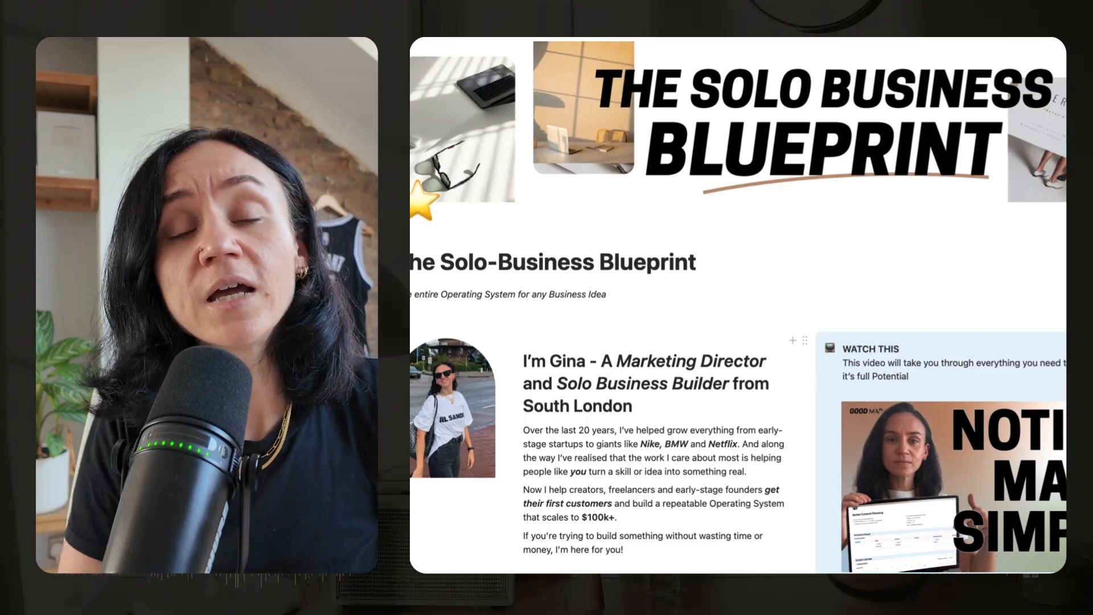
{"action": "scroll", "coordinate": [738, 305], "scroll_direction": "down", "scroll_amount": 12}
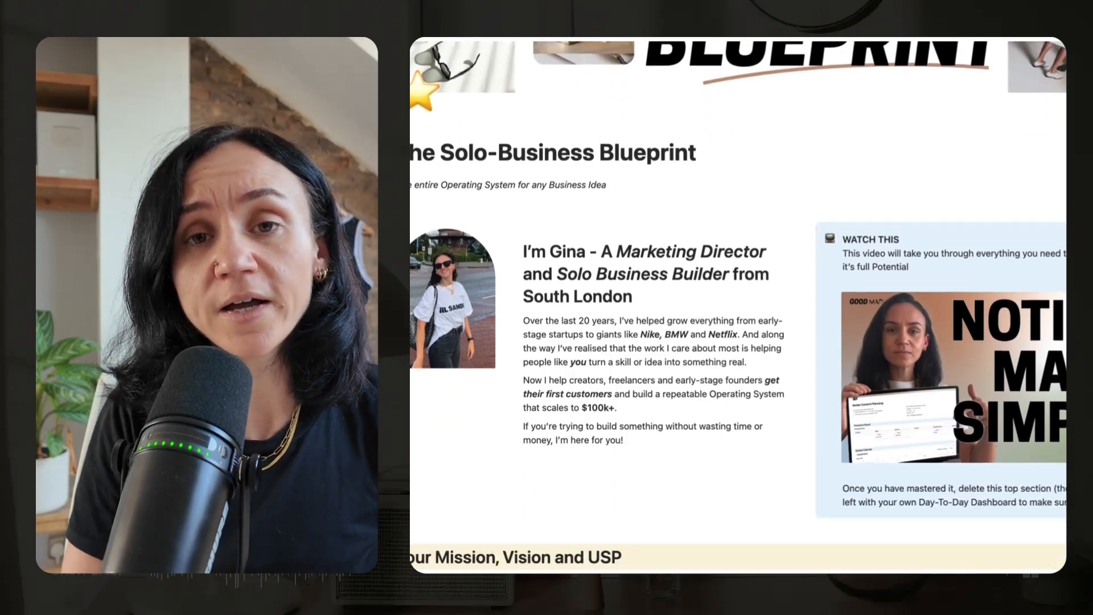
{"action": "scroll", "coordinate": [737, 305], "scroll_direction": "down", "scroll_amount": 10}
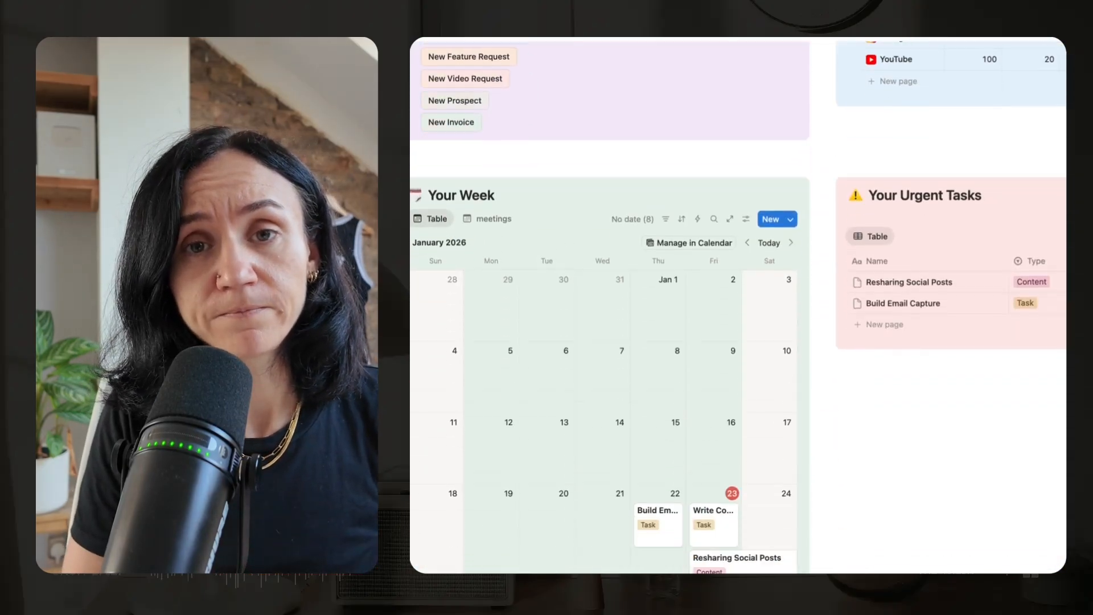
{"action": "scroll", "coordinate": [738, 308], "scroll_direction": "down", "scroll_amount": 10}
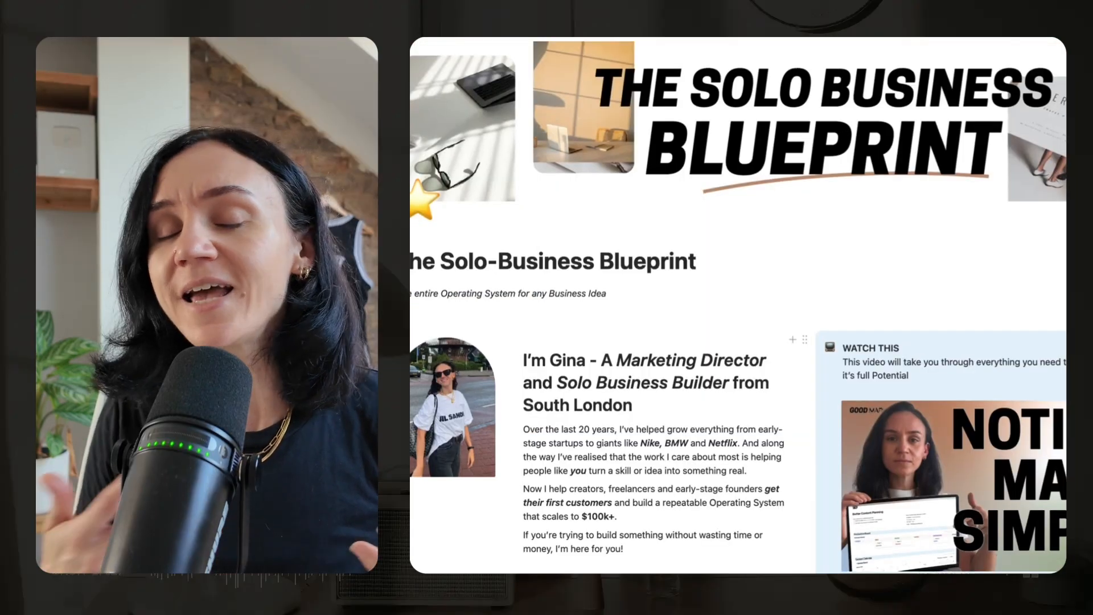
{"action": "scroll", "coordinate": [737, 308], "scroll_direction": "down", "scroll_amount": 10}
{"action": "scroll", "coordinate": [738, 308], "scroll_direction": "down", "scroll_amount": 10}
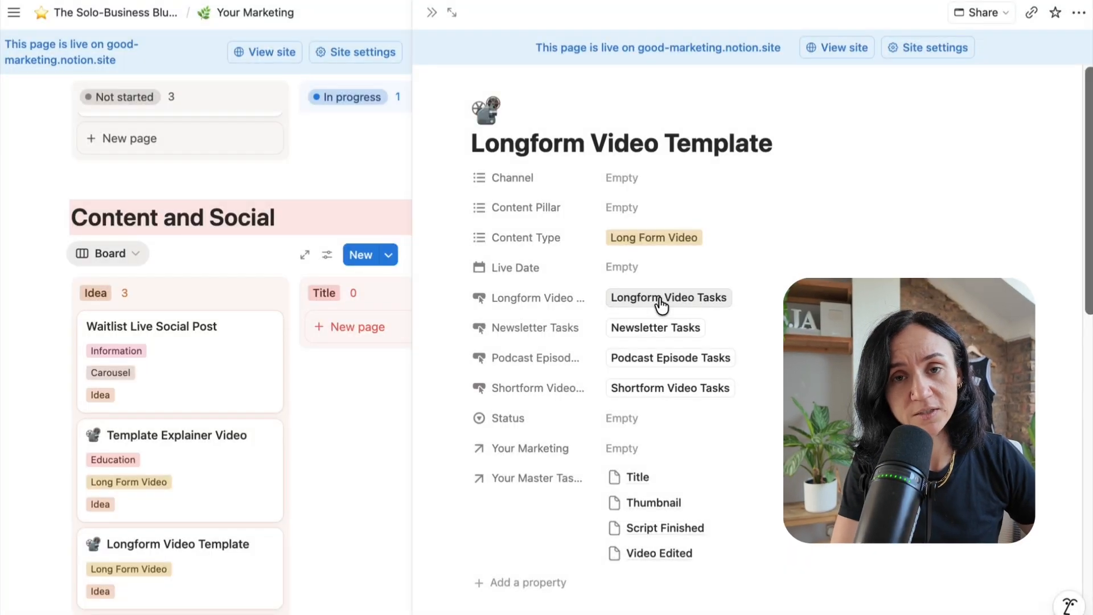
Step: Set a live date for the Longform Video Template page and review the due dates of its tasks
{"action": "left_click", "coordinate": [656, 272]}
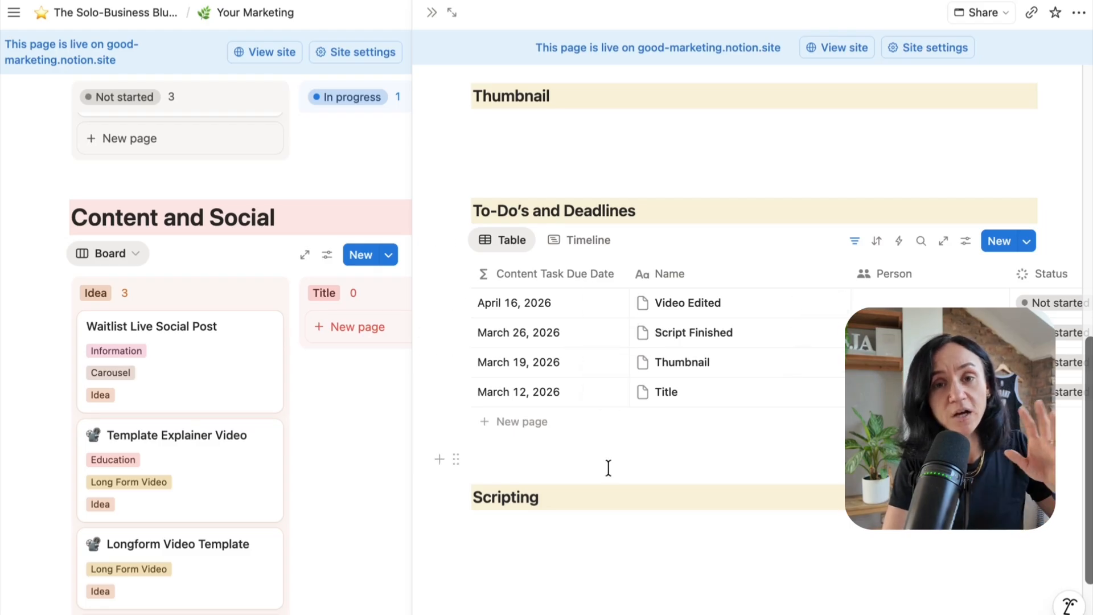
{"action": "scroll", "coordinate": [608, 468], "scroll_direction": "up", "scroll_amount": 6}
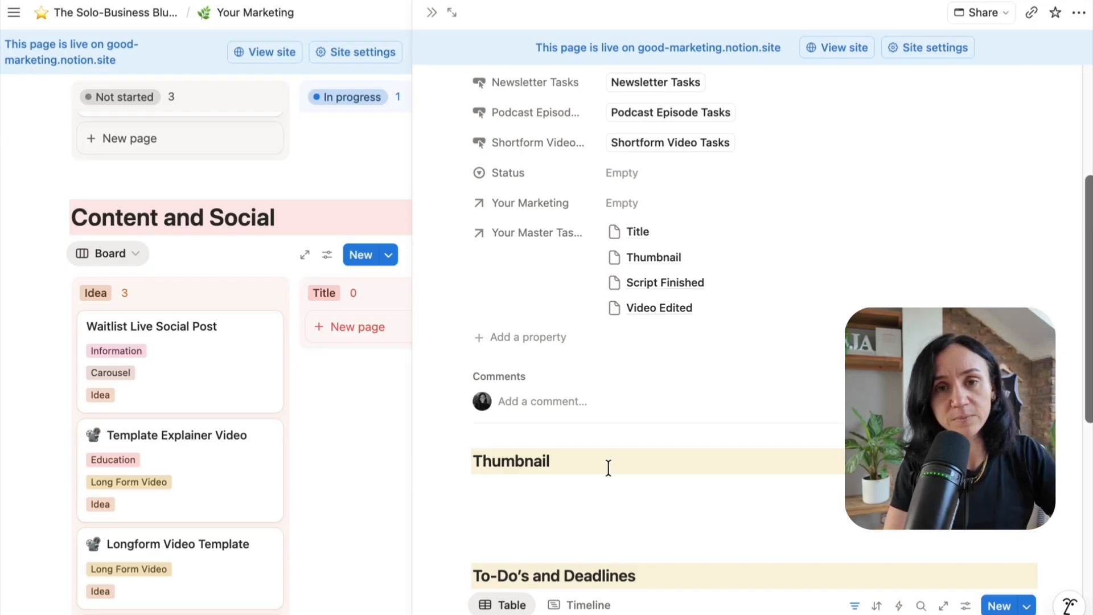
{"action": "left_click", "coordinate": [411, 263]}
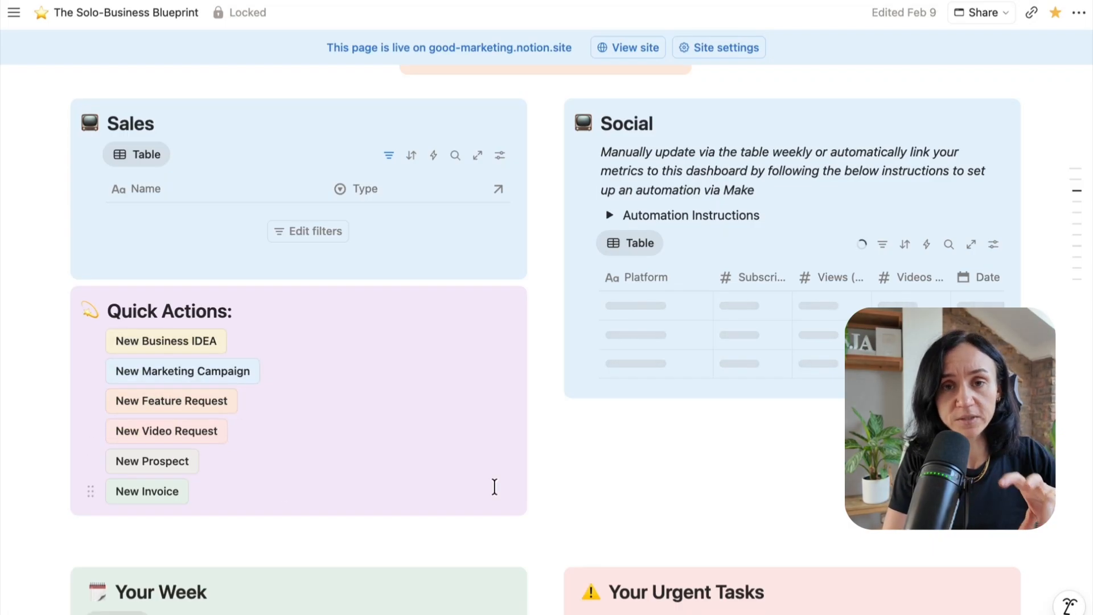
Step: Create a new marketing campaign page from the dashboard's Quick Actions, look through its sections and close it
{"action": "left_click", "coordinate": [207, 371]}
{"action": "scroll", "coordinate": [518, 499], "scroll_direction": "down", "scroll_amount": 12}
{"action": "scroll", "coordinate": [518, 500], "scroll_direction": "down", "scroll_amount": 6}
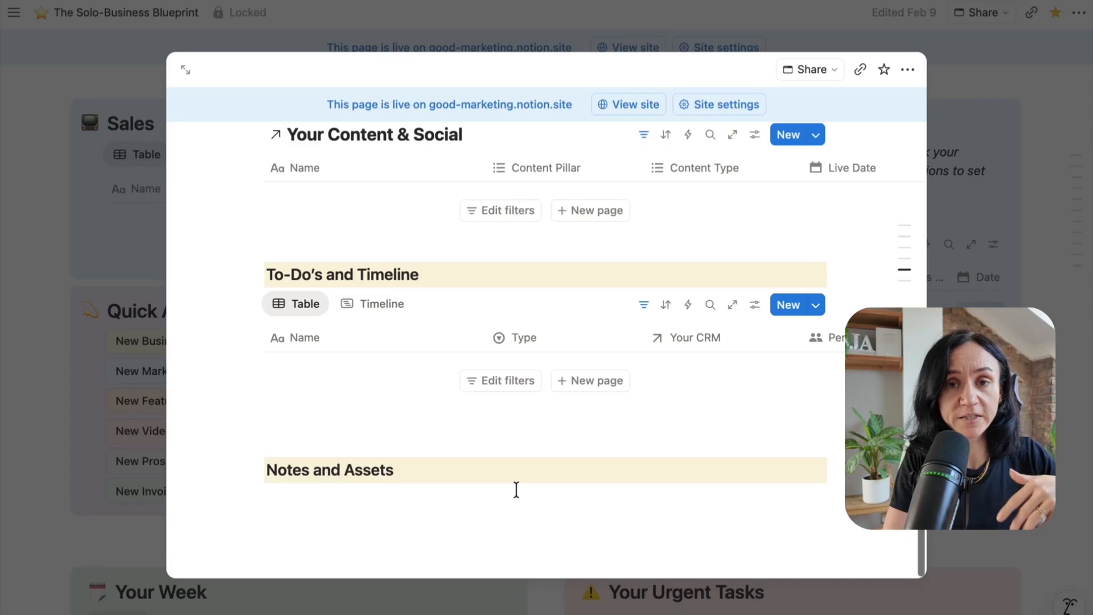
{"action": "scroll", "coordinate": [516, 489], "scroll_direction": "up", "scroll_amount": 15}
{"action": "left_click", "coordinate": [99, 348]}
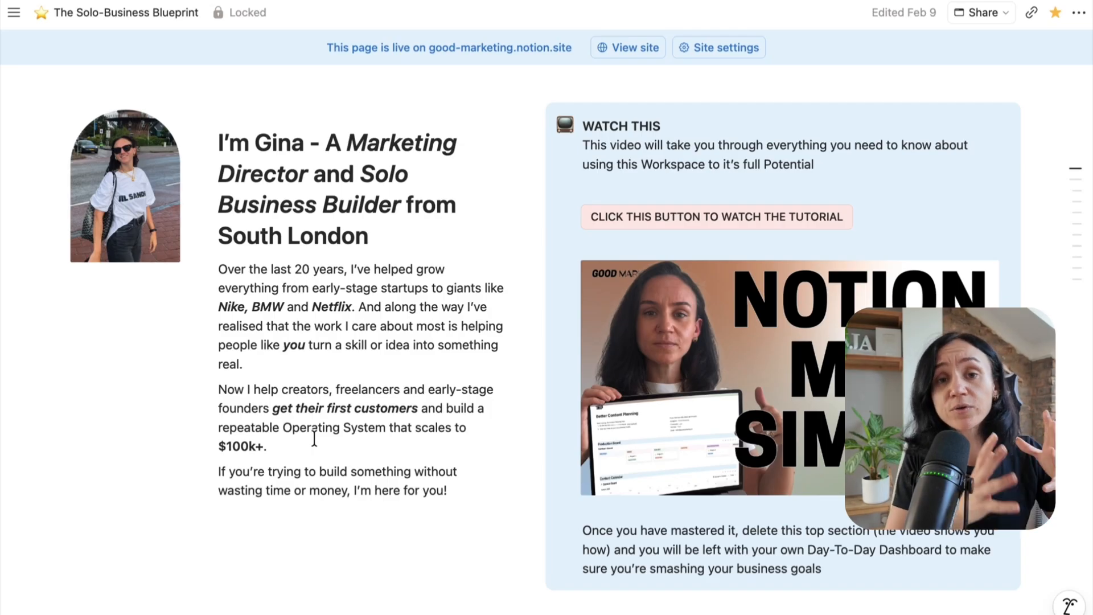
Step: Open the tutorial video from the WATCH THIS section and browse the dashboard down to Quick Actions
{"action": "left_click", "coordinate": [660, 218]}
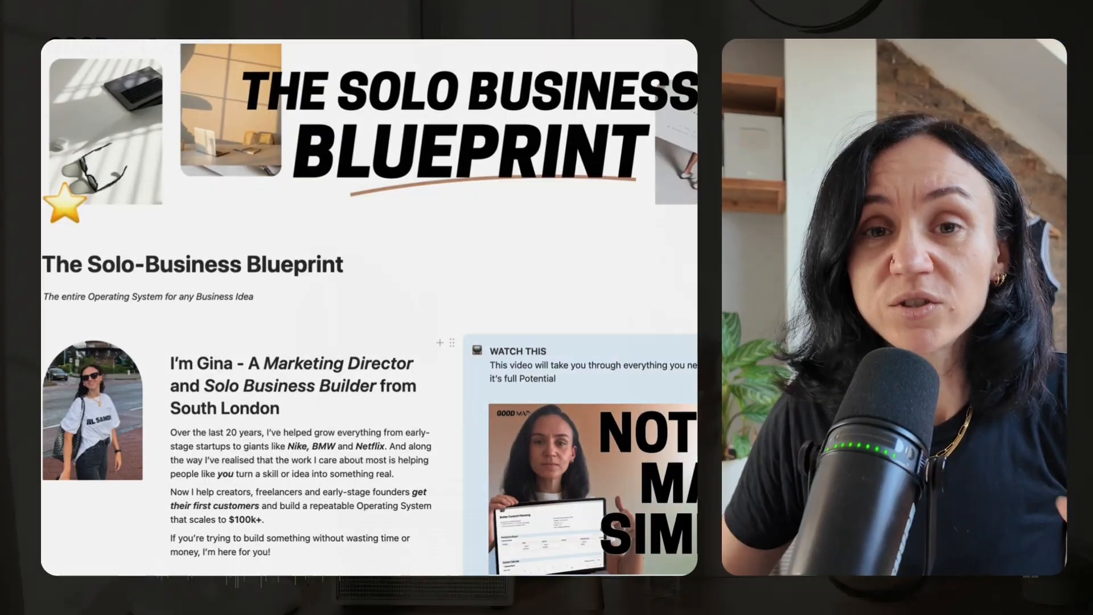
{"action": "scroll", "coordinate": [370, 307], "scroll_direction": "down", "scroll_amount": 8}
{"action": "scroll", "coordinate": [370, 308], "scroll_direction": "down", "scroll_amount": 15}
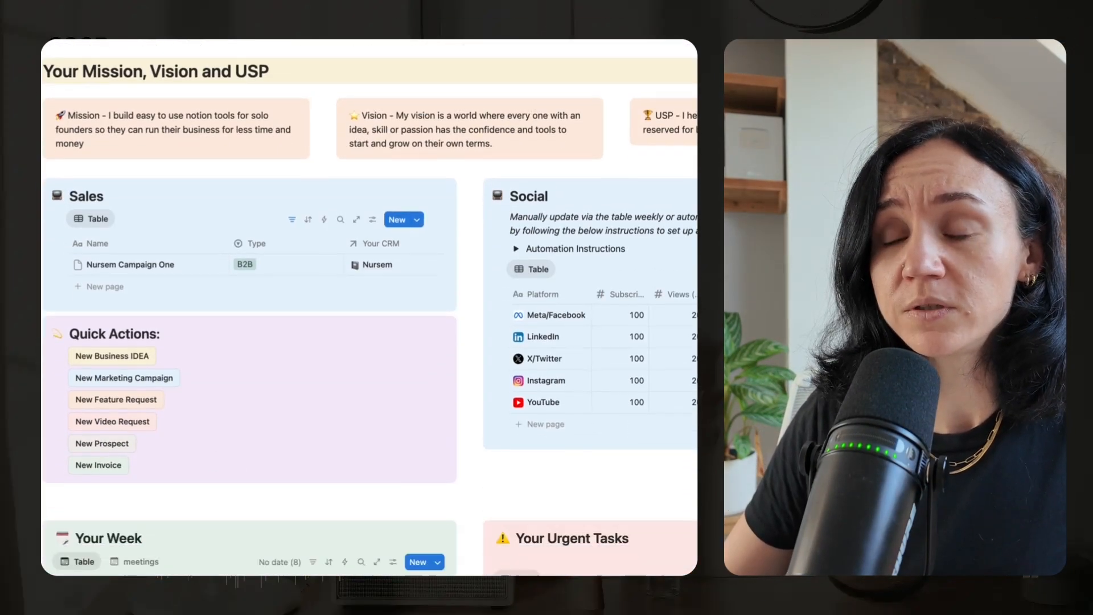
{"action": "scroll", "coordinate": [370, 307], "scroll_direction": "down", "scroll_amount": 4}
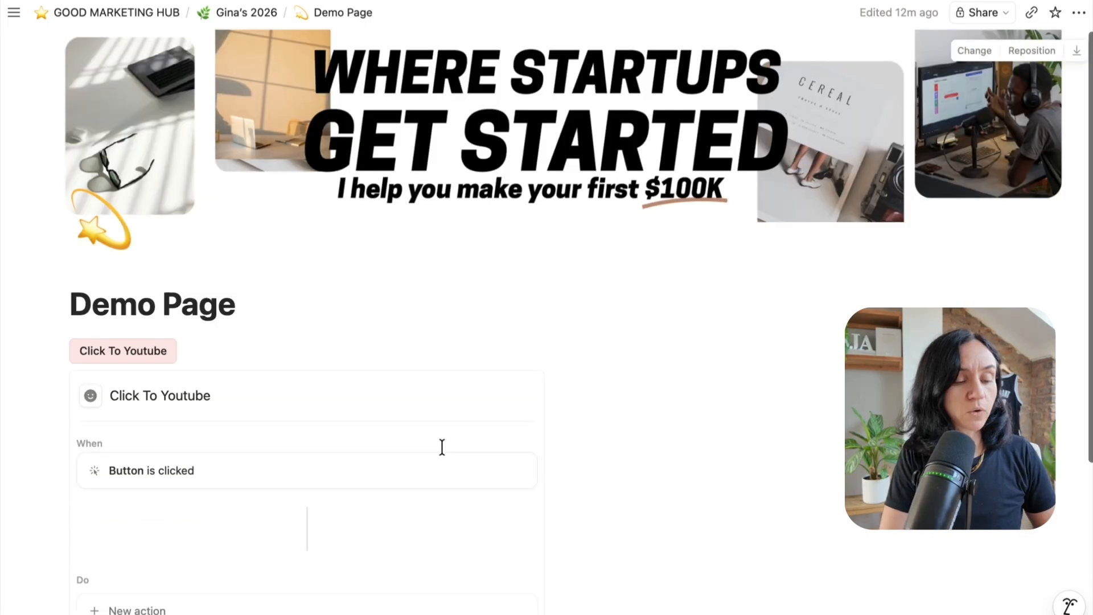
Step: Set the Click To Youtube button to open the YouTube channel's URL, finish editing it and test it from the Demo Page
{"action": "scroll", "coordinate": [442, 447], "scroll_direction": "down", "scroll_amount": 3}
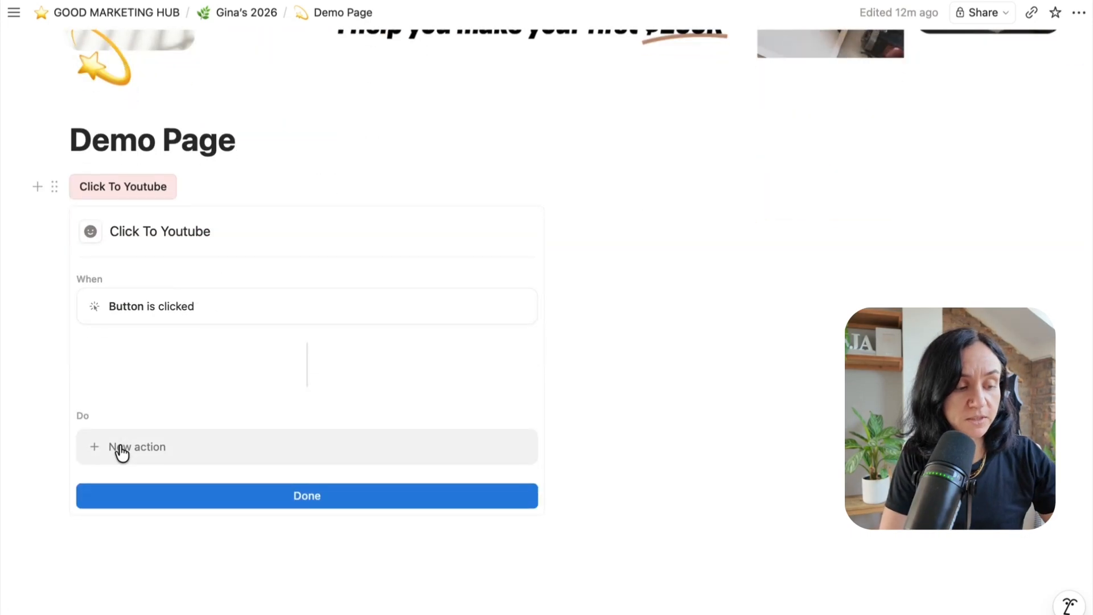
{"action": "left_click", "coordinate": [120, 446]}
{"action": "left_click", "coordinate": [180, 288]}
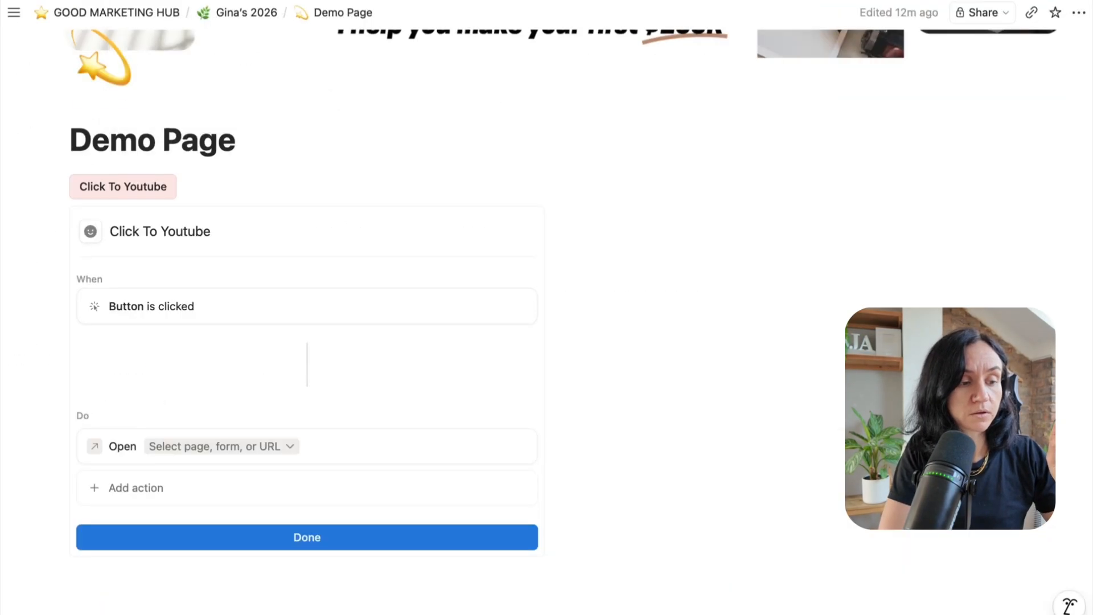
{"action": "left_click", "coordinate": [277, 446]}
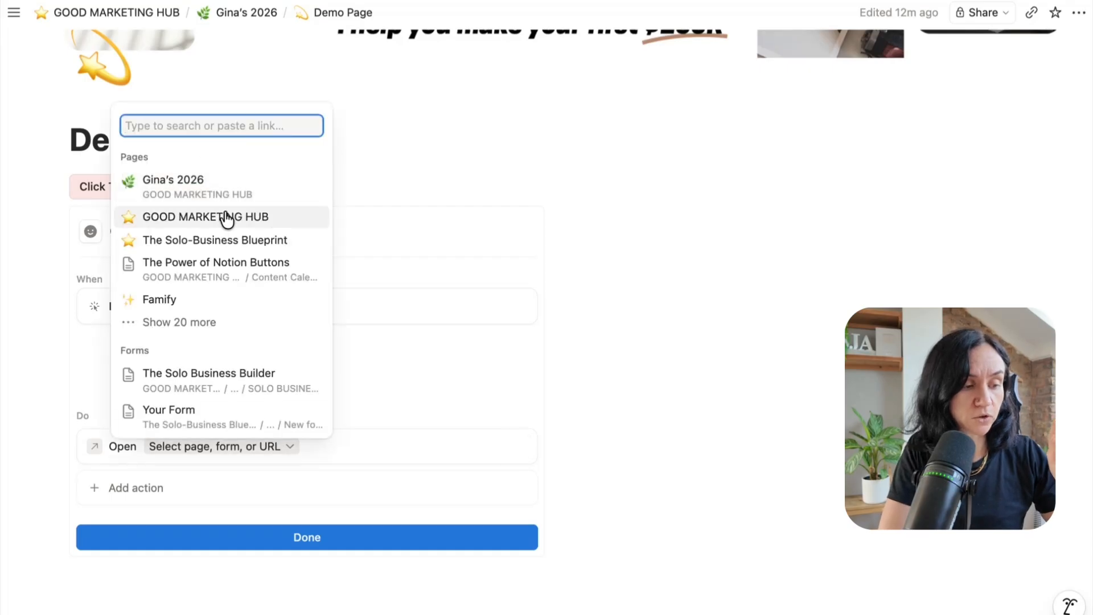
{"action": "type", "text": "https://www.youtube.com/@GinaMacauley"}
{"action": "key", "text": "Return"}
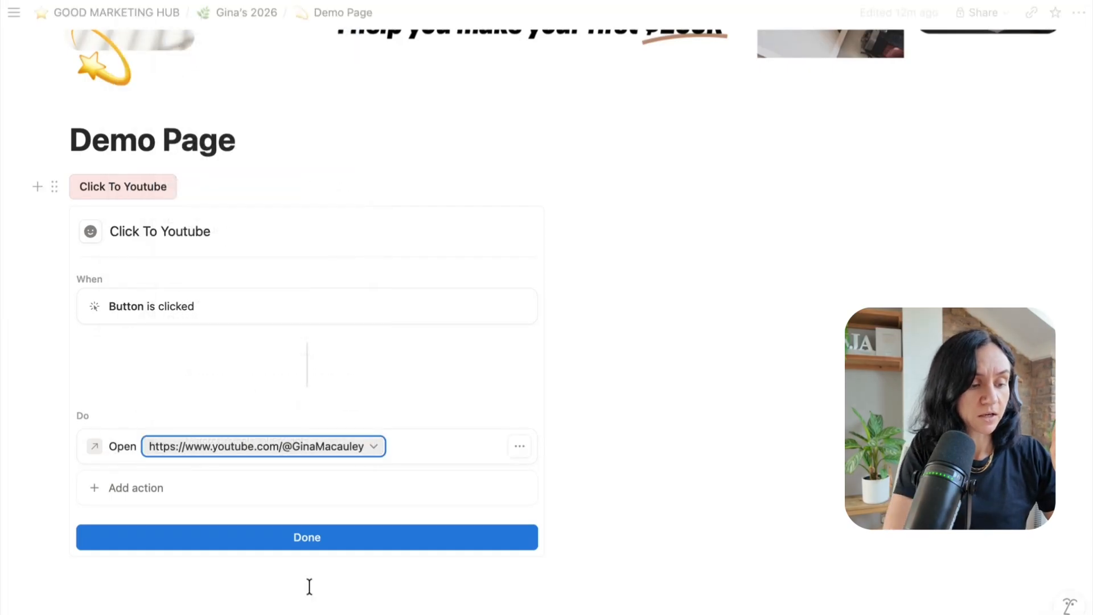
{"action": "left_click", "coordinate": [316, 545]}
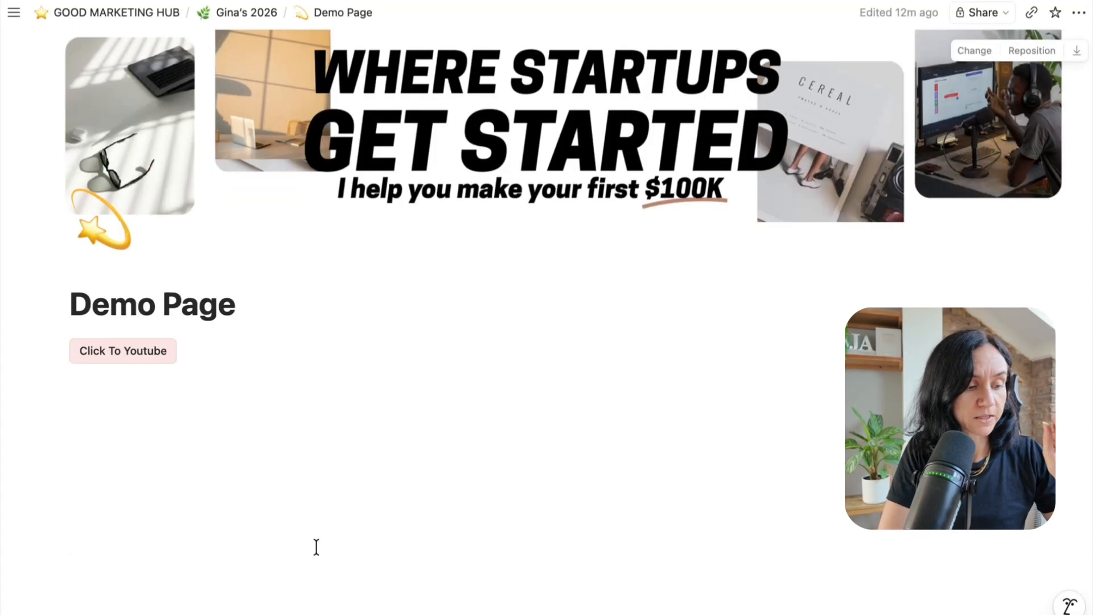
{"action": "left_click", "coordinate": [95, 352]}
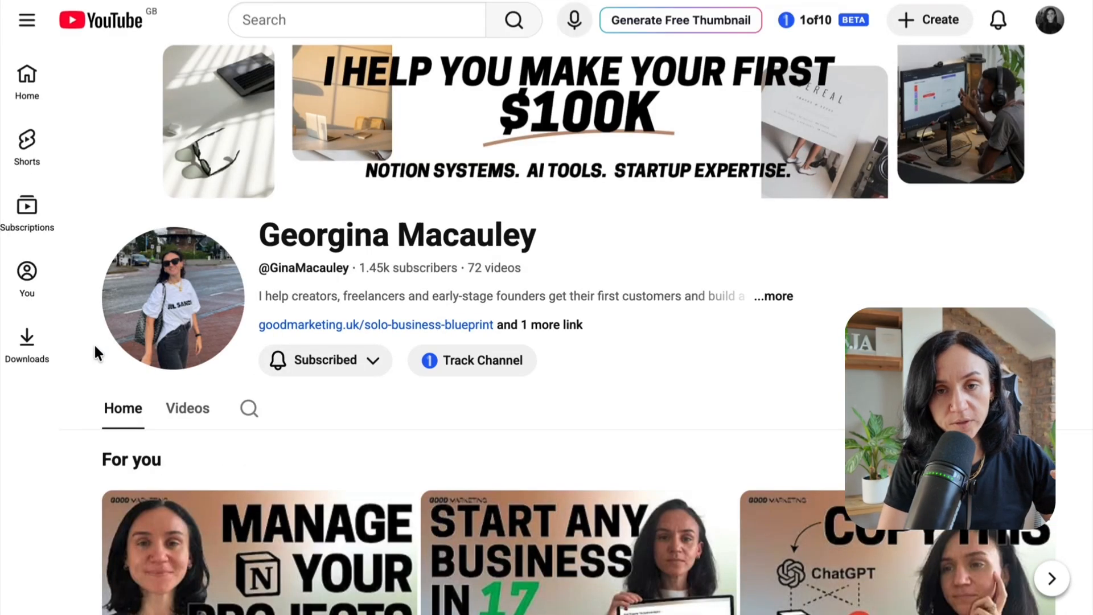
{"action": "left_click", "coordinate": [125, 1]}
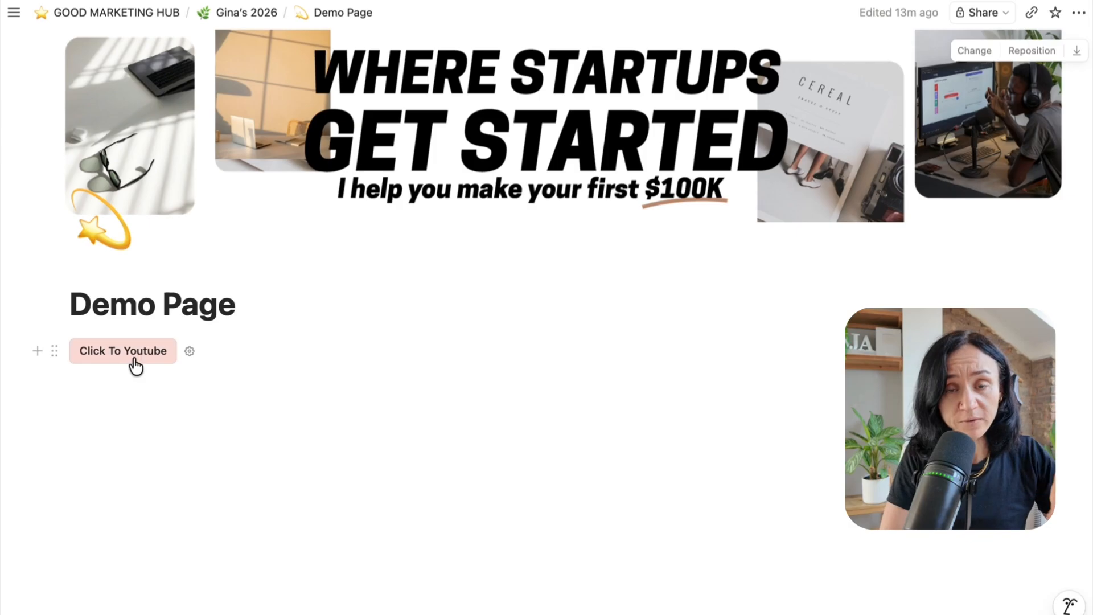
Step: Review the click effect options and the action settings of the Click To Youtube button without changing them
{"action": "left_click", "coordinate": [54, 349]}
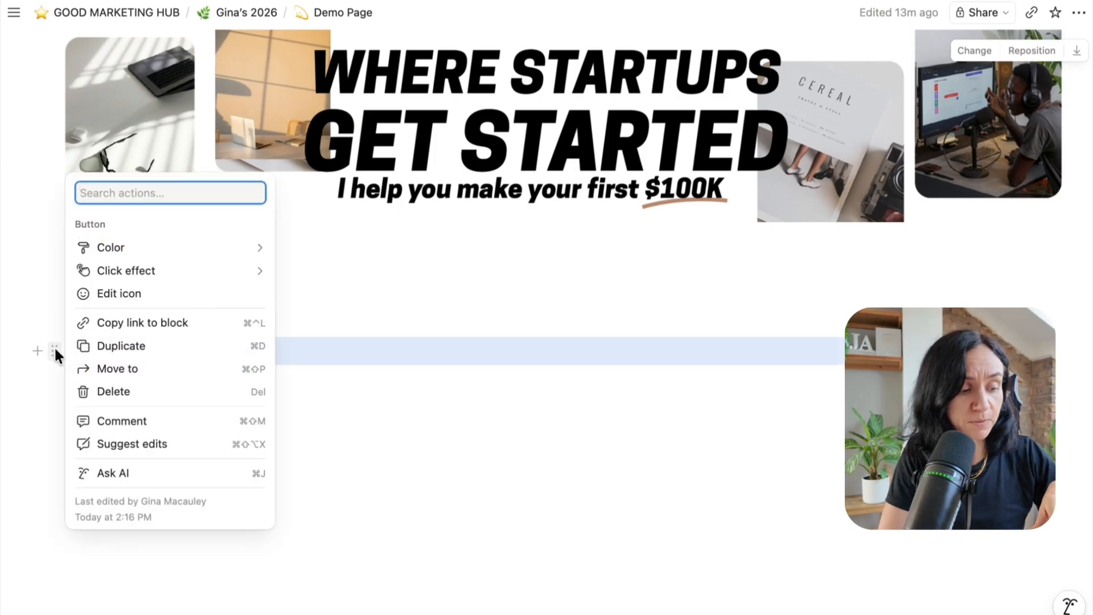
{"action": "mouse_move", "coordinate": [259, 269]}
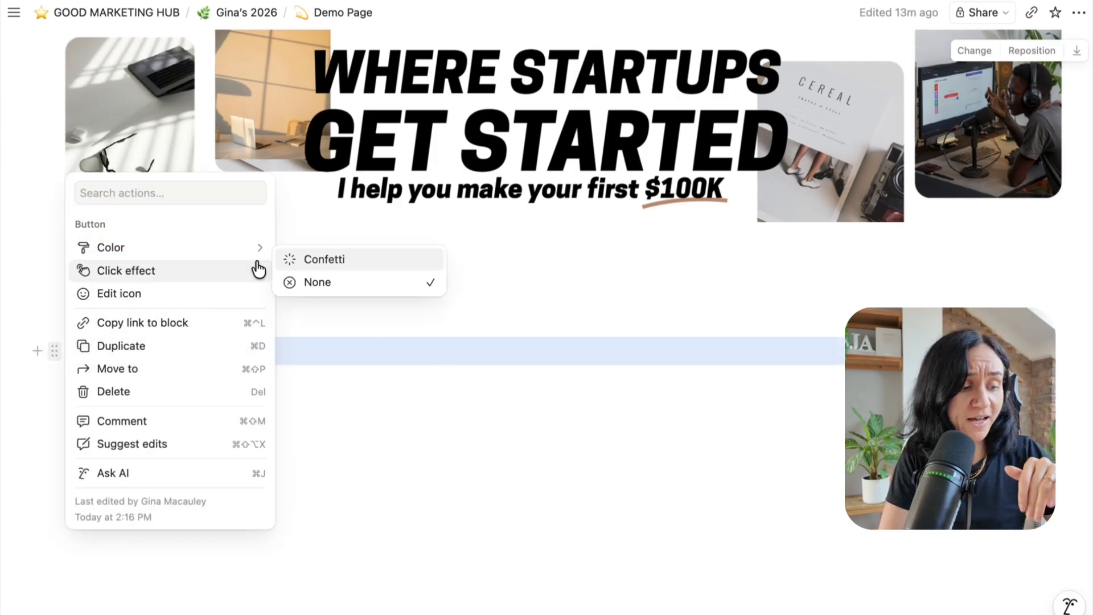
{"action": "key", "text": "Escape"}
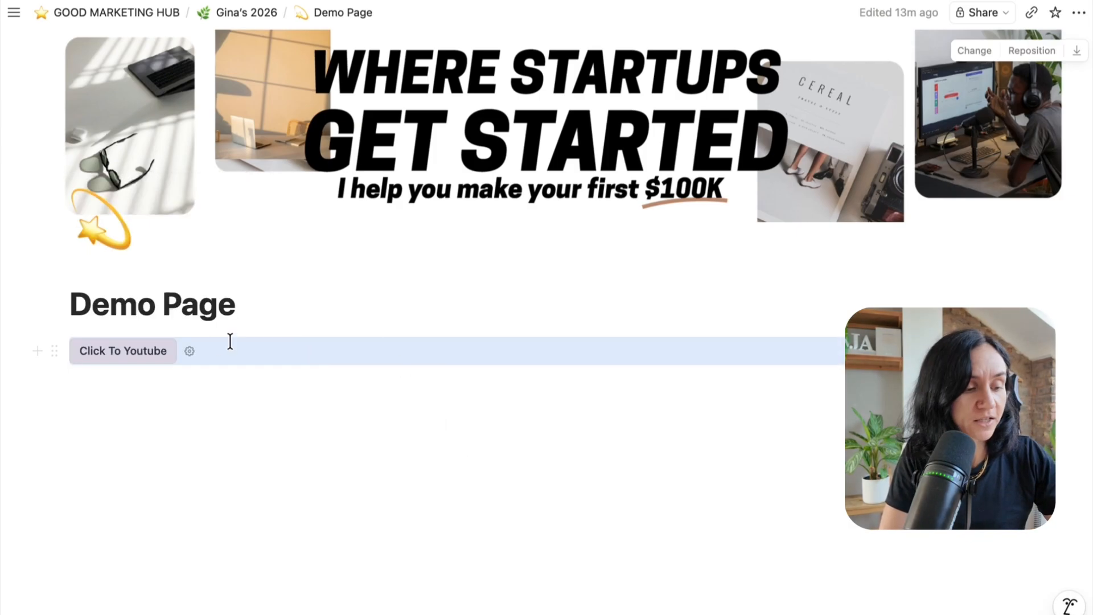
{"action": "left_click", "coordinate": [191, 352]}
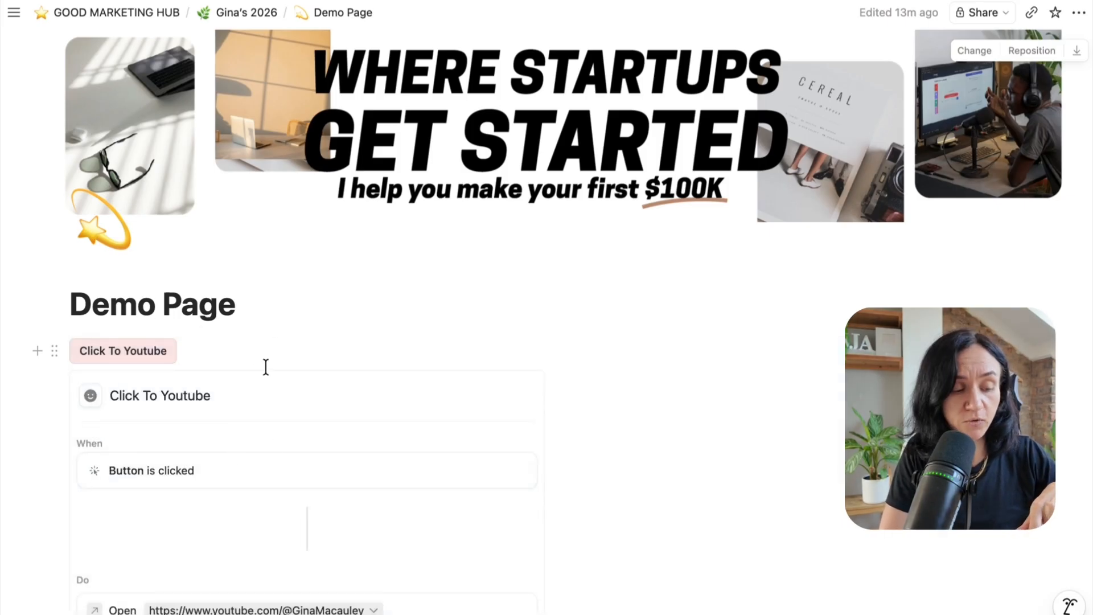
{"action": "left_click", "coordinate": [189, 353]}
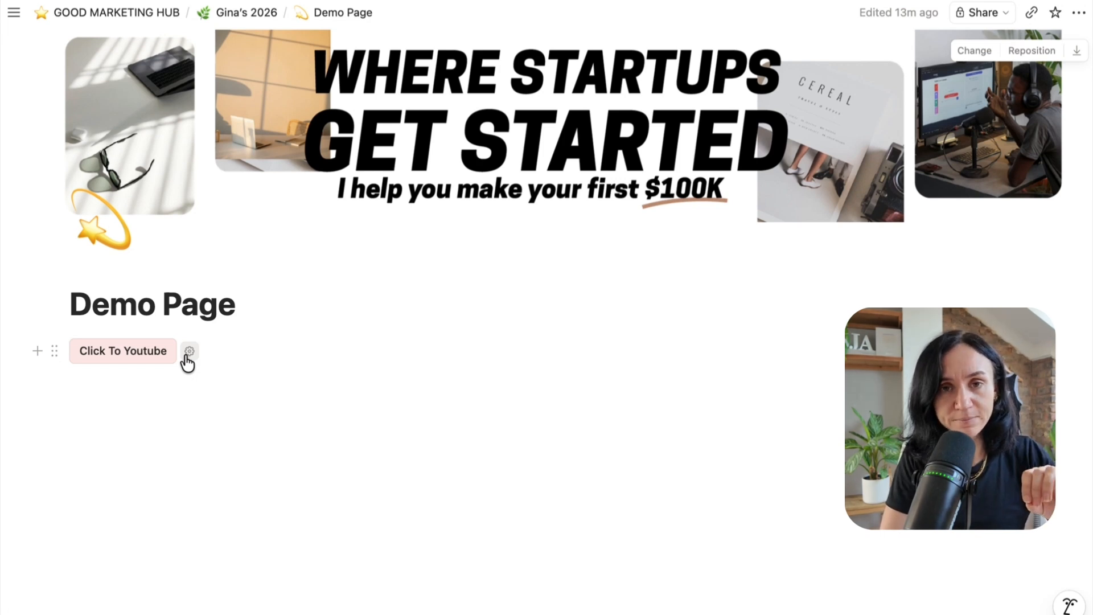
{"action": "left_click", "coordinate": [265, 449]}
{"action": "key", "text": "Return"}
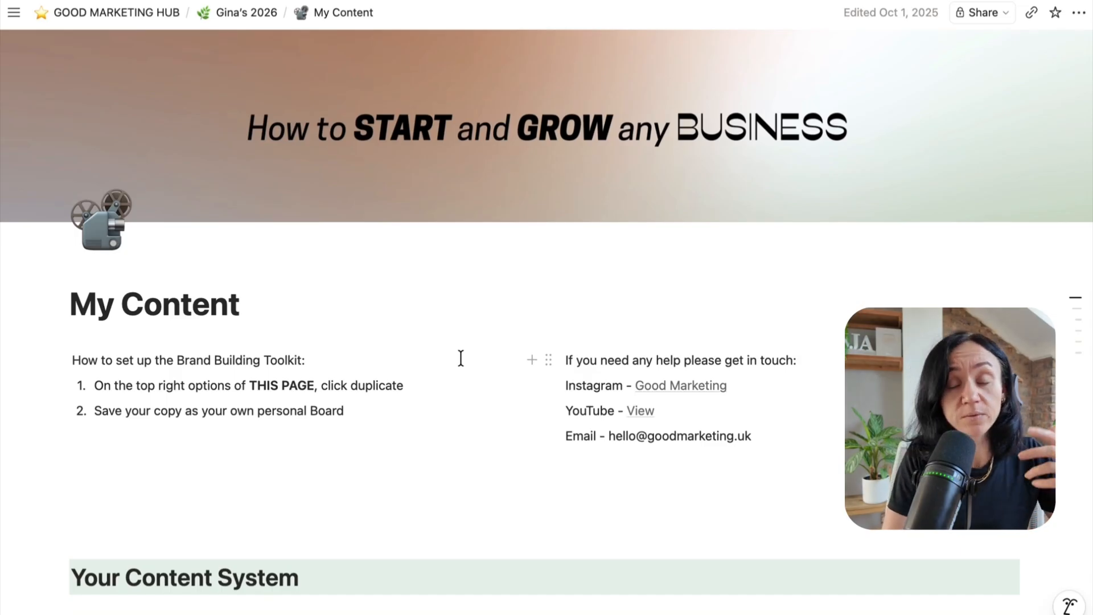
Step: Open the Content Board's Content Template for editing on the My Content page and add a Button property to it
{"action": "scroll", "coordinate": [461, 359], "scroll_direction": "down", "scroll_amount": 20}
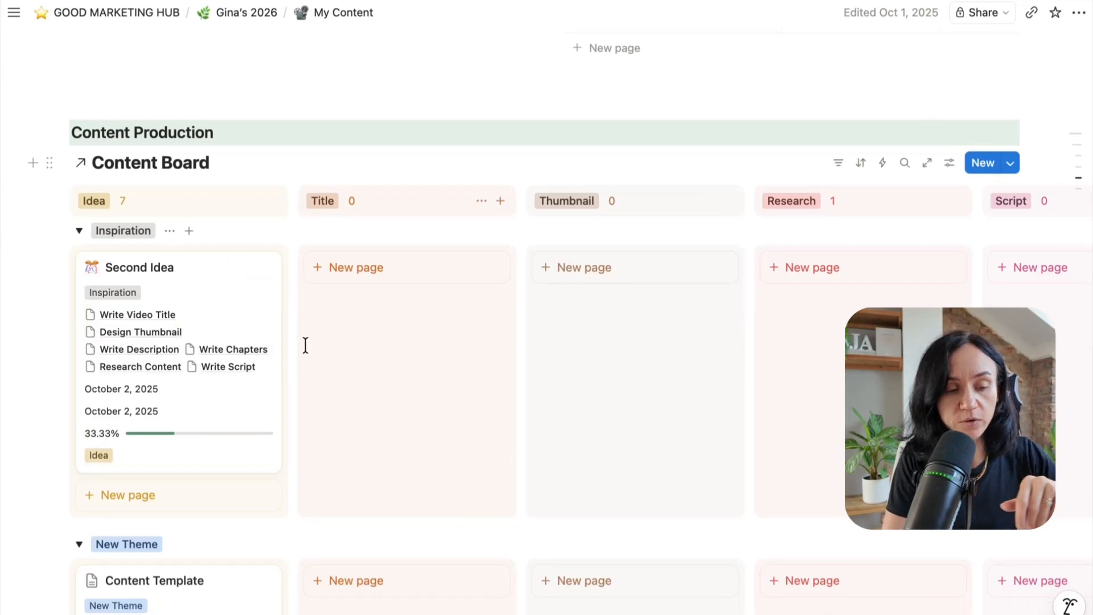
{"action": "left_click", "coordinate": [1012, 164]}
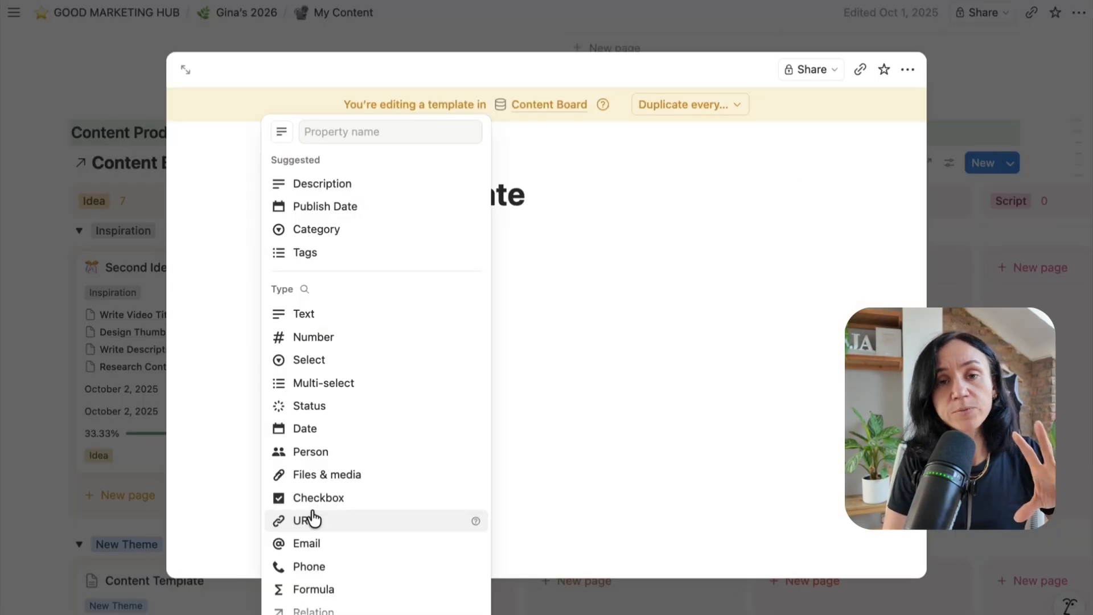
{"action": "scroll", "coordinate": [312, 519], "scroll_direction": "down", "scroll_amount": 5}
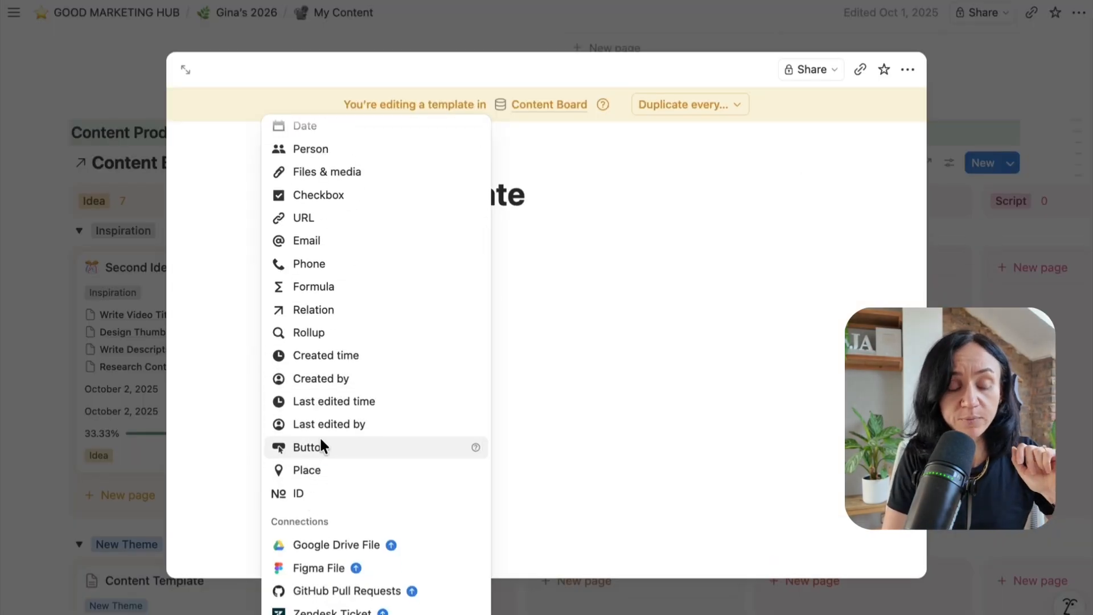
{"action": "left_click", "coordinate": [320, 447]}
{"action": "left_click", "coordinate": [653, 477]}
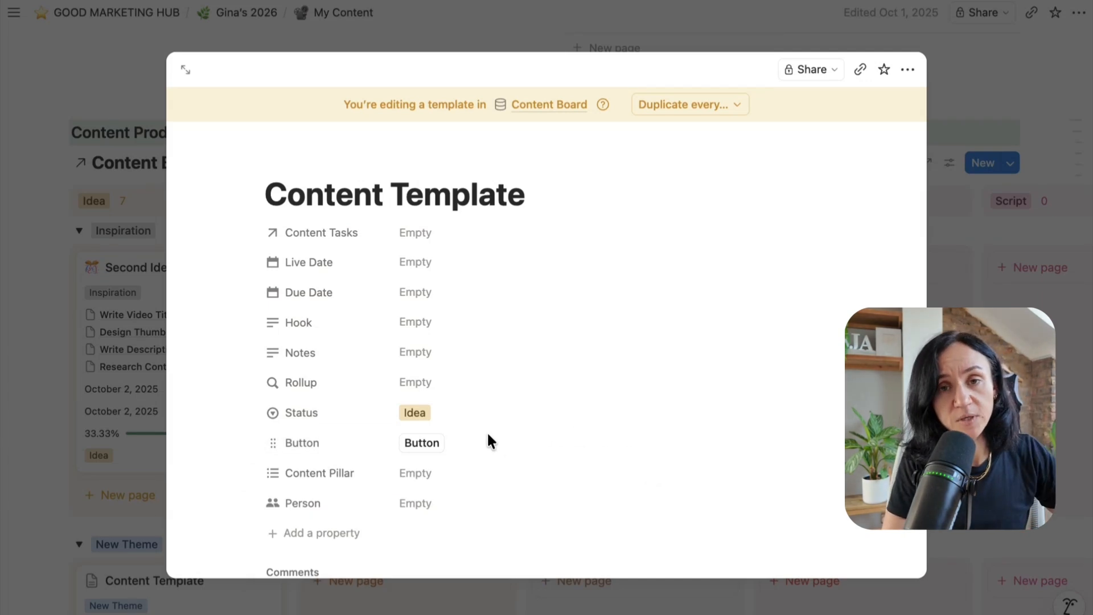
Step: Give the new Button property an automation that adds a page named Create Thumbnail to Content Tasks
{"action": "left_click", "coordinate": [286, 450]}
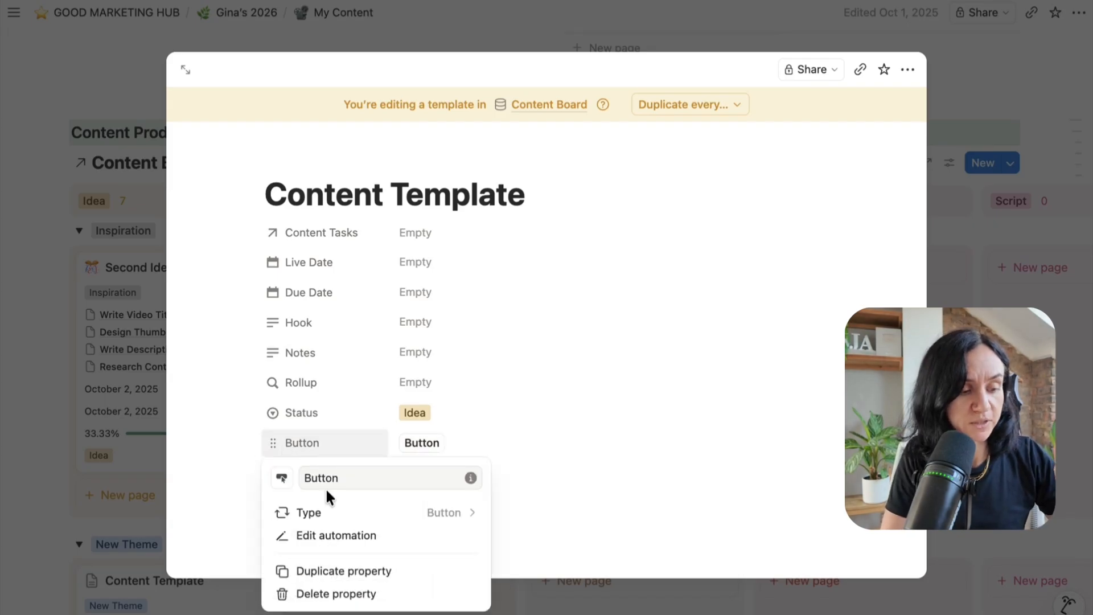
{"action": "left_click", "coordinate": [329, 537]}
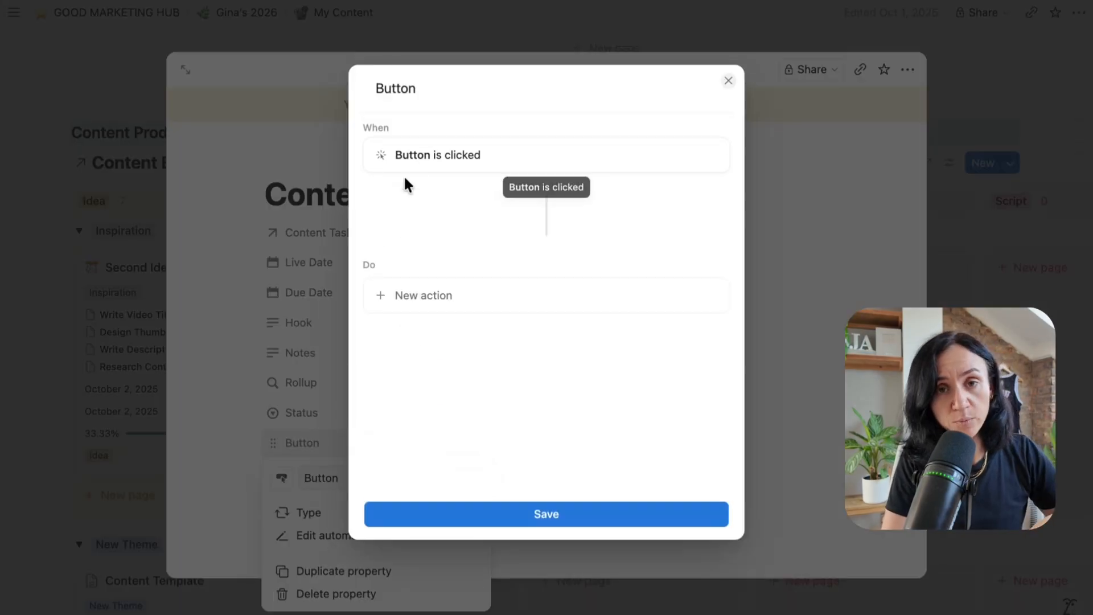
{"action": "left_click", "coordinate": [395, 307]}
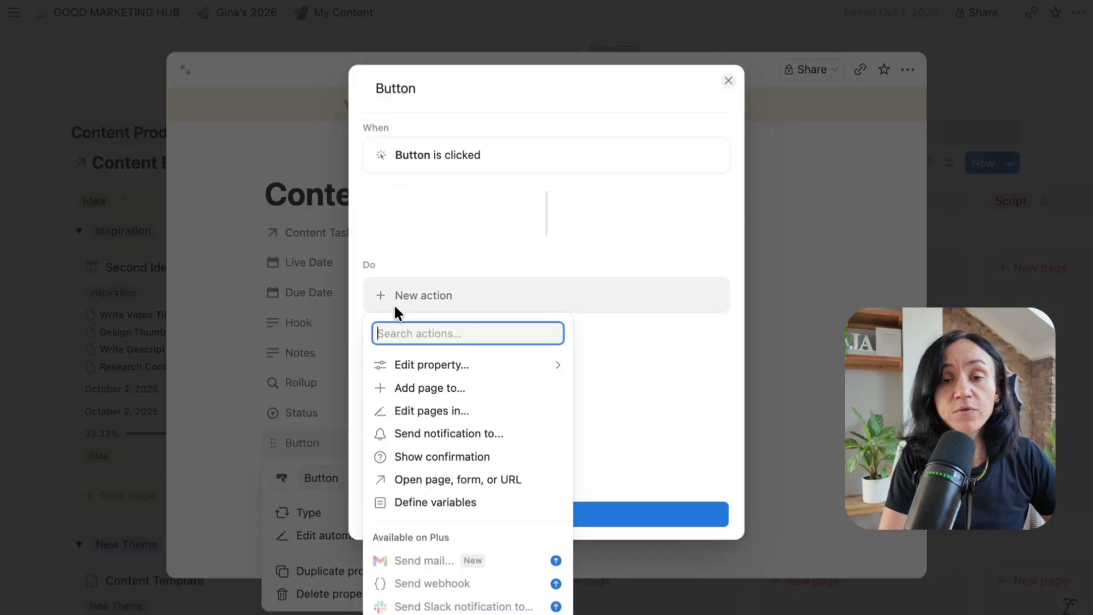
{"action": "left_click", "coordinate": [402, 388]}
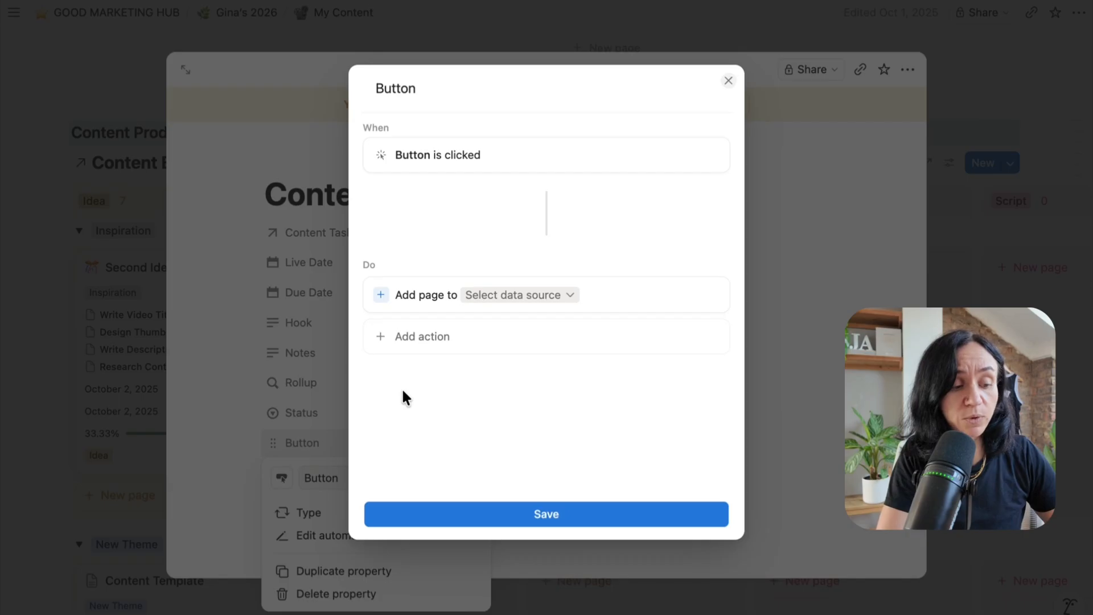
{"action": "left_click", "coordinate": [560, 294]}
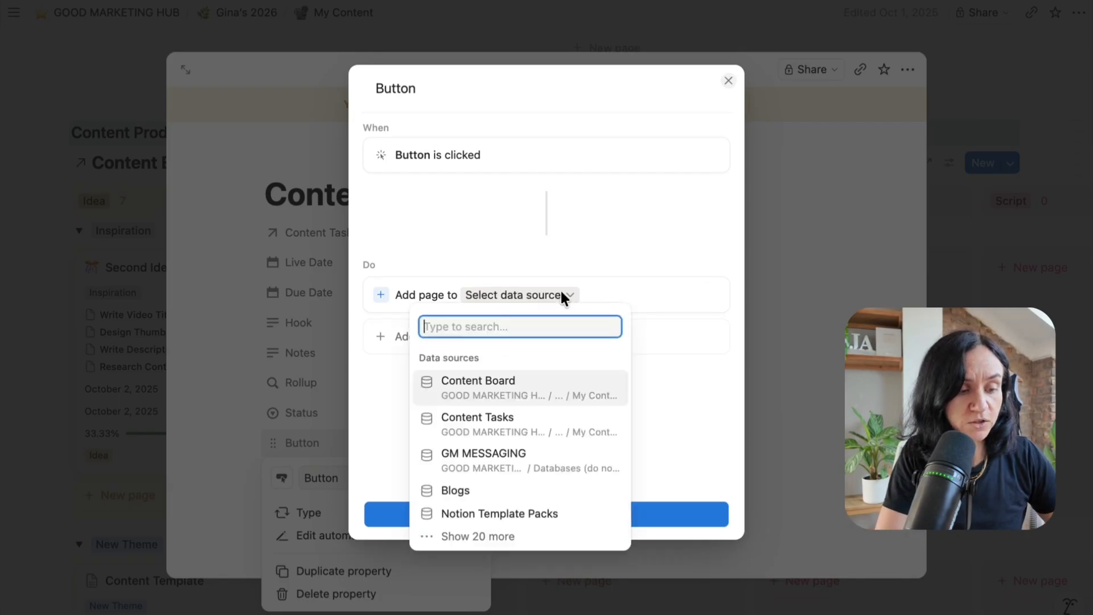
{"action": "left_click", "coordinate": [507, 421]}
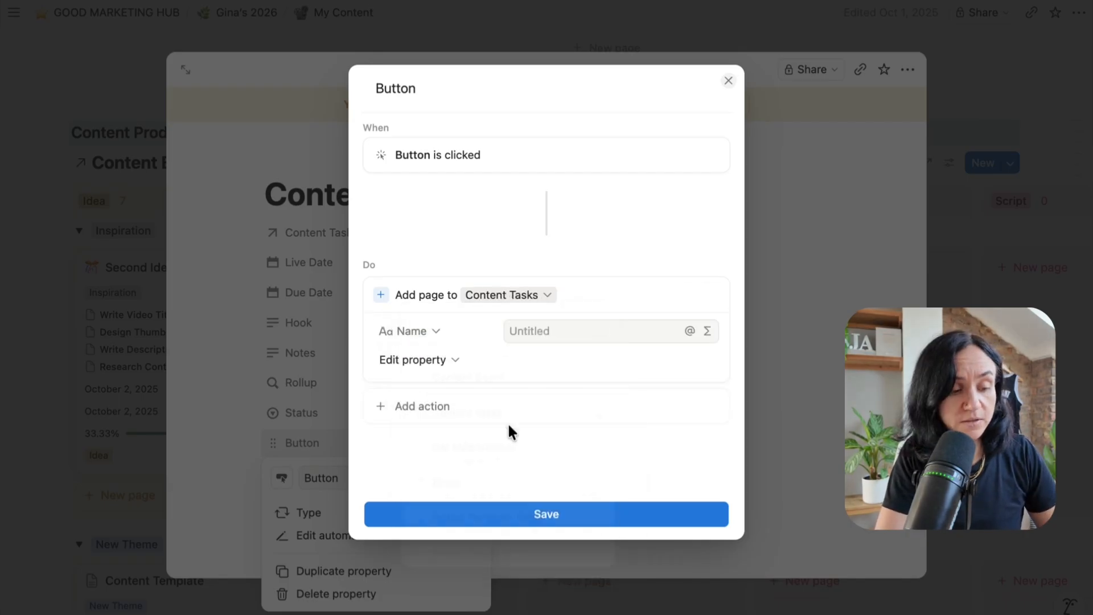
{"action": "left_click", "coordinate": [542, 332]}
{"action": "type", "text": "Create Thumbnail"}
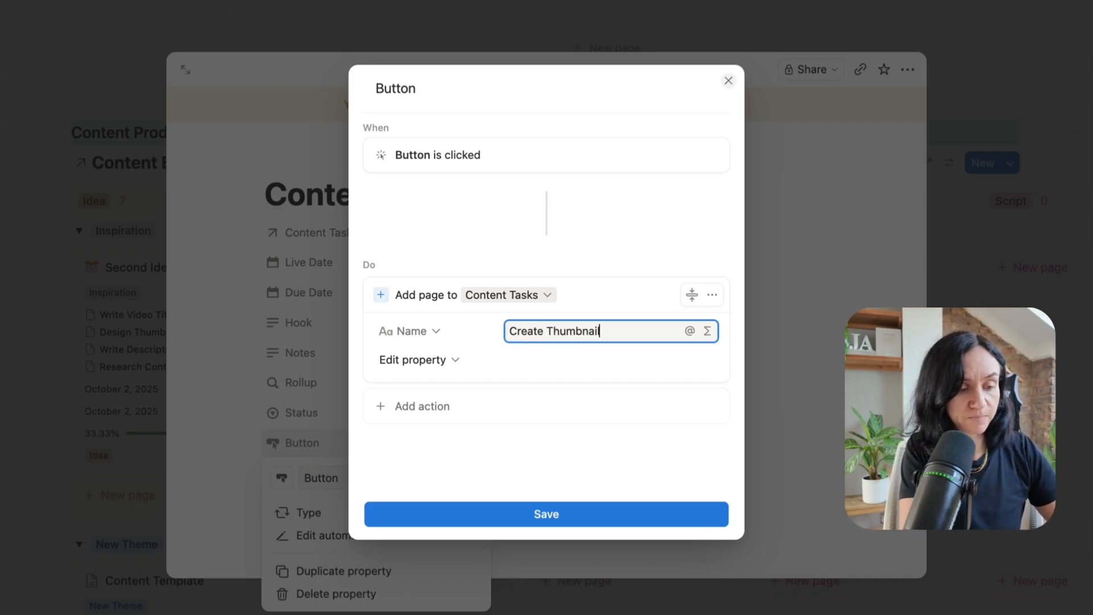
Step: For the Create Thumbnail task, set the Content Board relation to This page and the Status to Not started
{"action": "left_click", "coordinate": [455, 360]}
{"action": "left_click", "coordinate": [382, 450]}
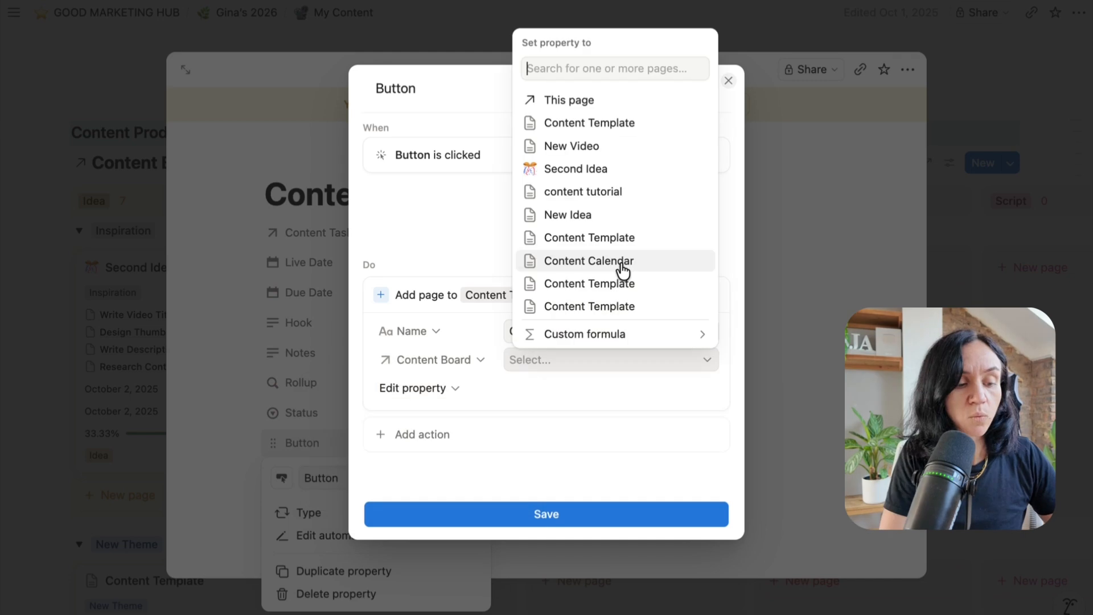
{"action": "left_click", "coordinate": [575, 101]}
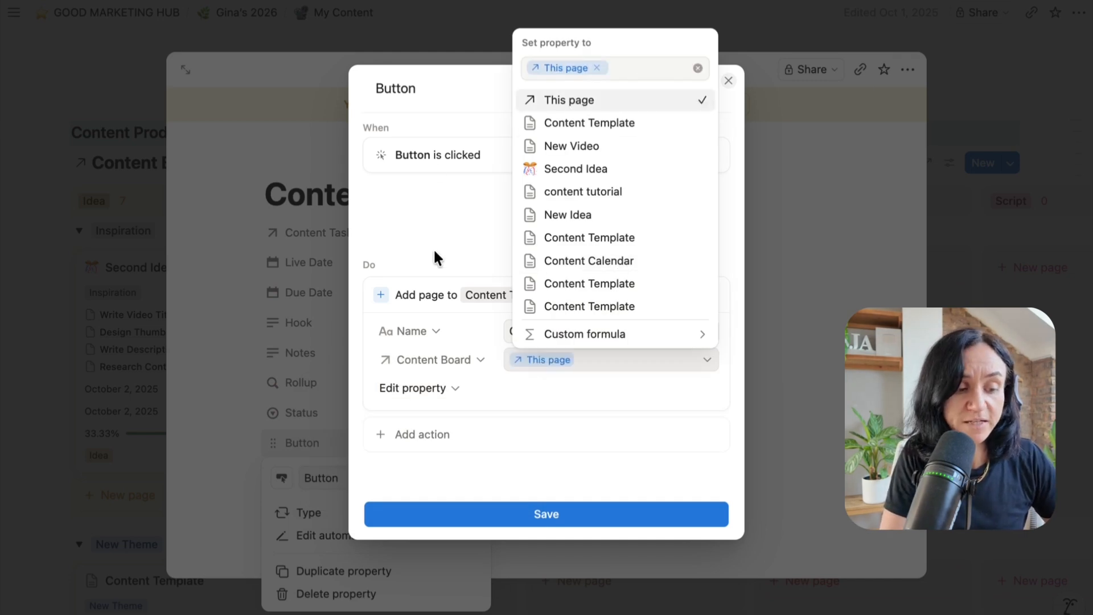
{"action": "left_click", "coordinate": [439, 264]}
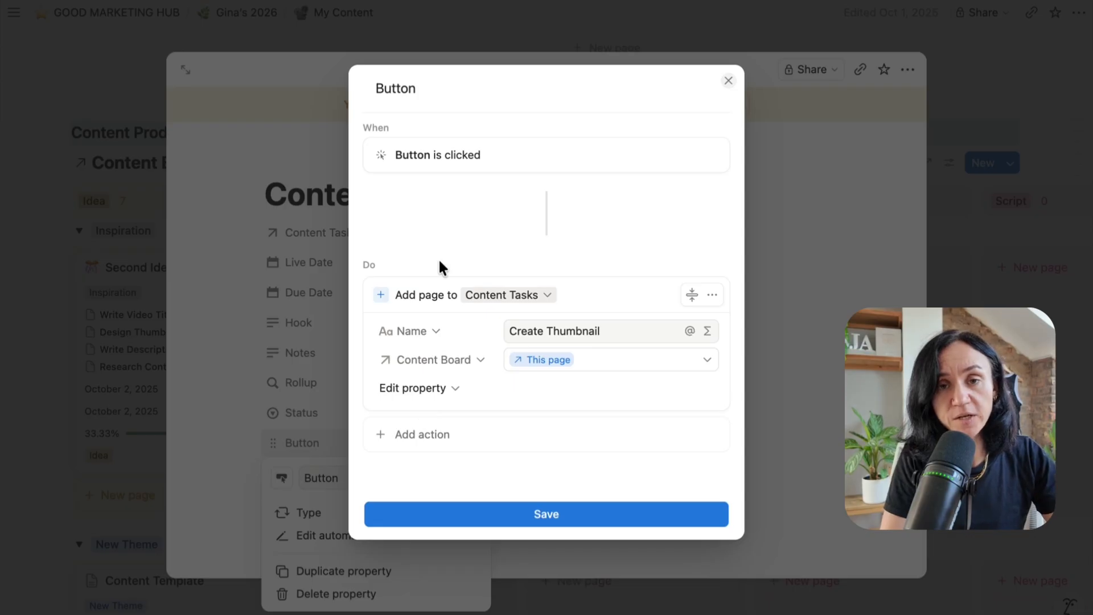
{"action": "left_click", "coordinate": [399, 390]}
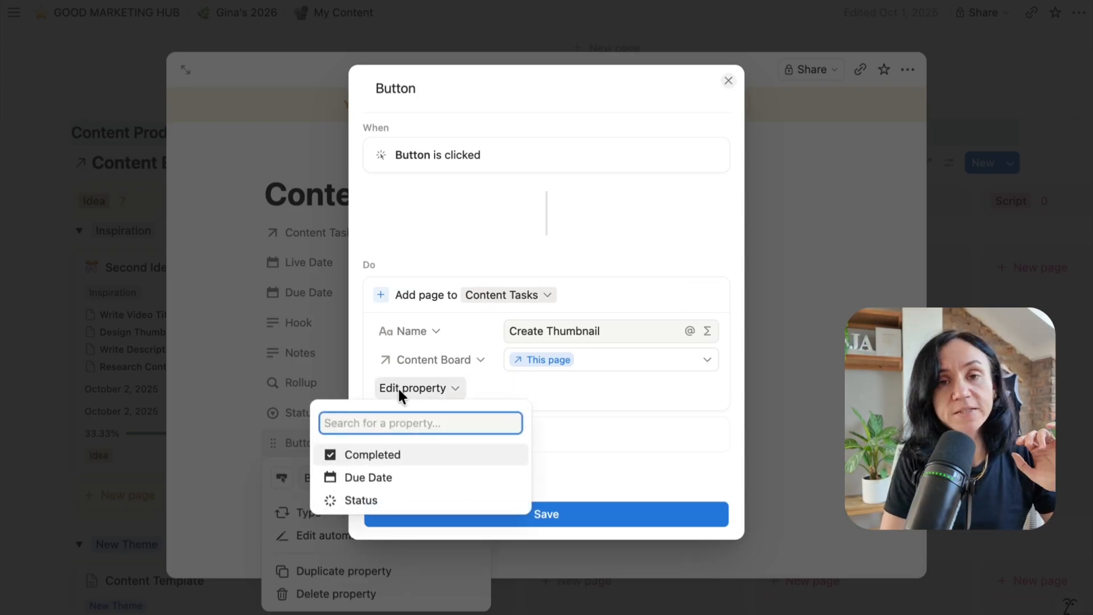
{"action": "left_click", "coordinate": [375, 500]}
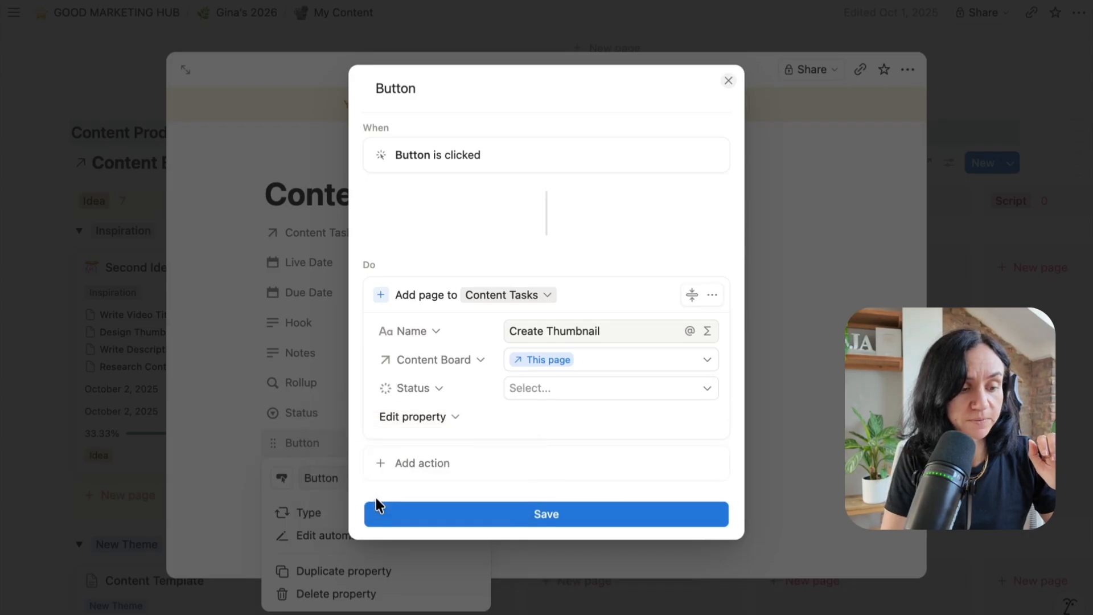
{"action": "left_click", "coordinate": [590, 392]}
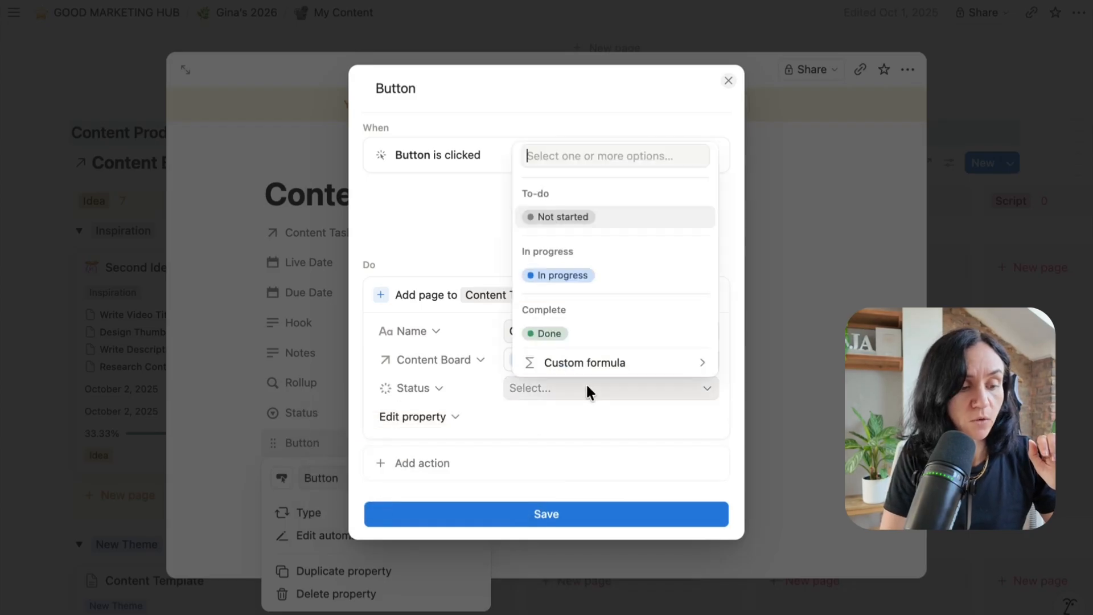
{"action": "left_click", "coordinate": [574, 217]}
Step: Add a second action to the button automation that adds a page named Write Title to Content Tasks
{"action": "left_click", "coordinate": [501, 472]}
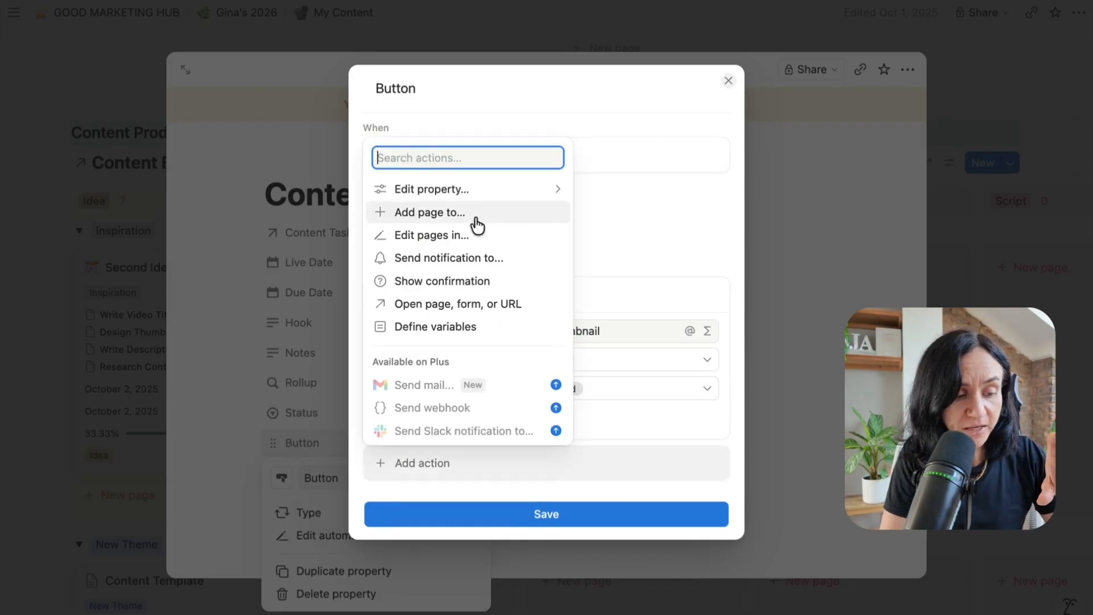
{"action": "left_click", "coordinate": [477, 226]}
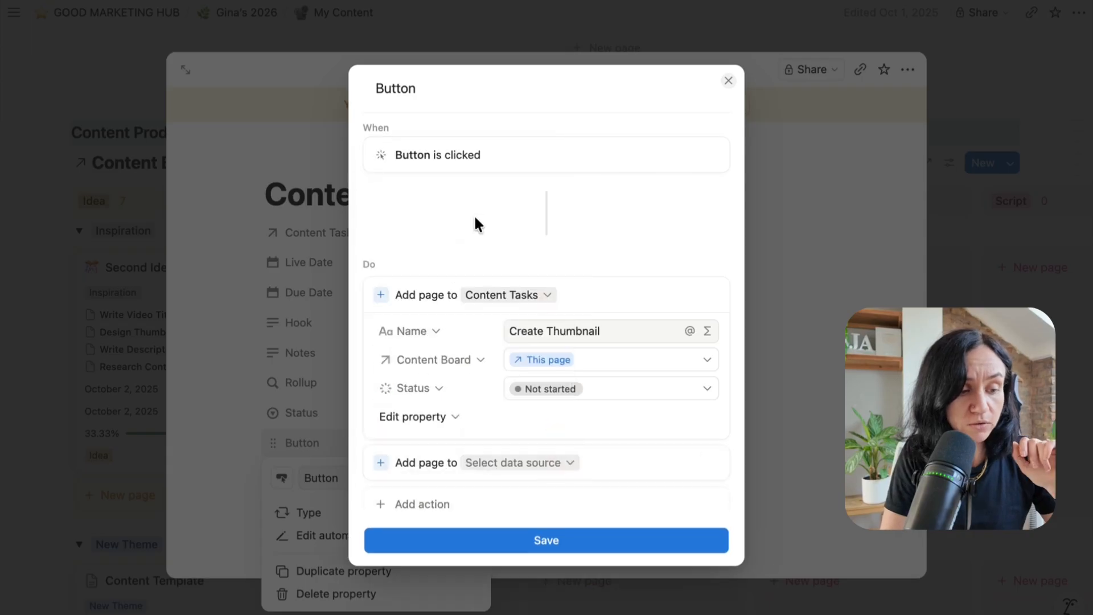
{"action": "left_click", "coordinate": [551, 465]}
{"action": "left_click", "coordinate": [525, 310]}
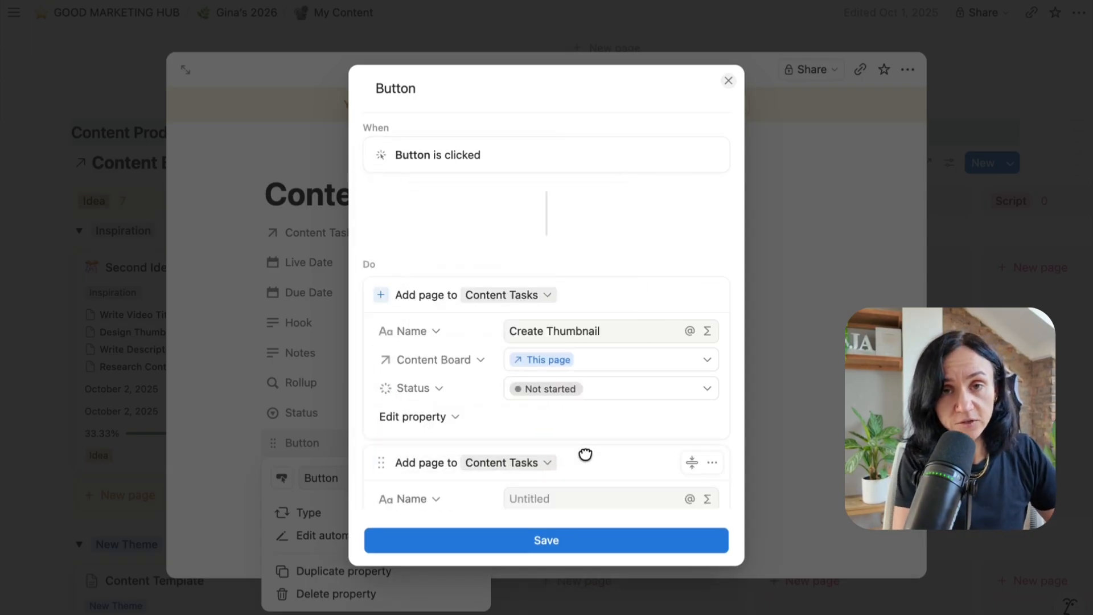
{"action": "scroll", "coordinate": [569, 447], "scroll_direction": "down", "scroll_amount": 3}
{"action": "left_click", "coordinate": [545, 416]}
{"action": "type", "text": "Write Title"}
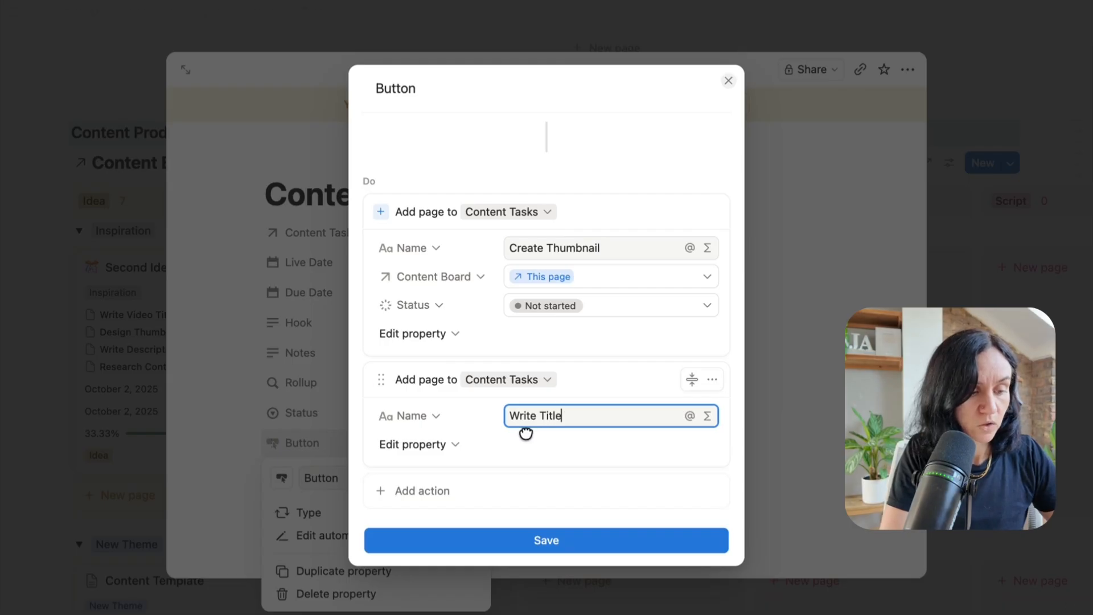
Step: For the Write Title task, set the Content Board relation to This page and the Status to Not started
{"action": "left_click", "coordinate": [442, 451]}
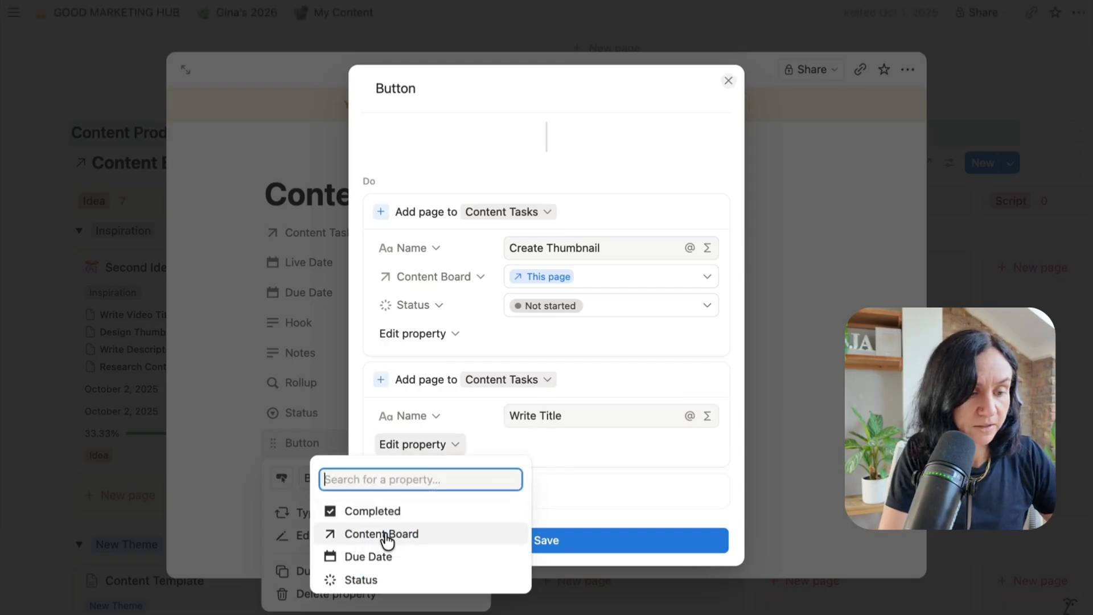
{"action": "left_click", "coordinate": [383, 534]}
{"action": "left_click", "coordinate": [552, 445]}
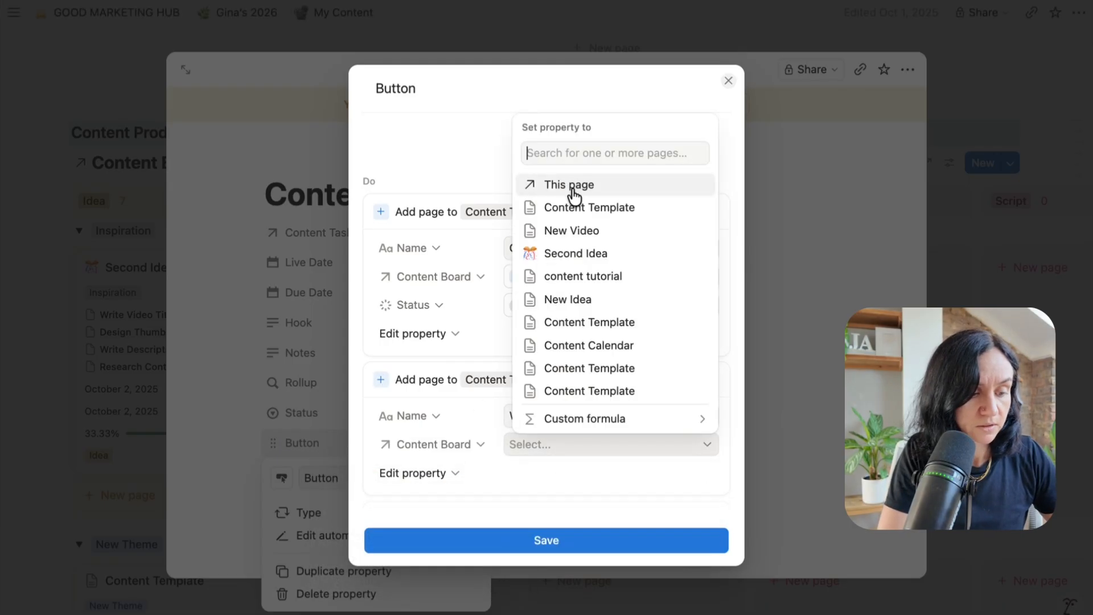
{"action": "left_click", "coordinate": [570, 187]}
{"action": "left_click", "coordinate": [446, 386]}
{"action": "left_click", "coordinate": [440, 475]}
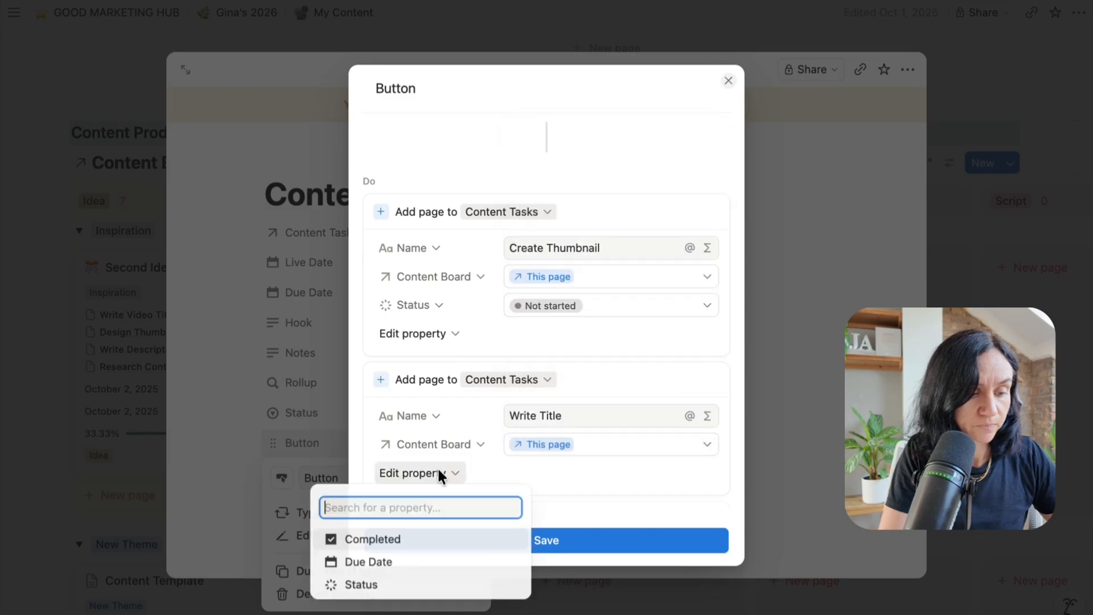
{"action": "left_click", "coordinate": [383, 585]}
{"action": "left_click", "coordinate": [549, 473]}
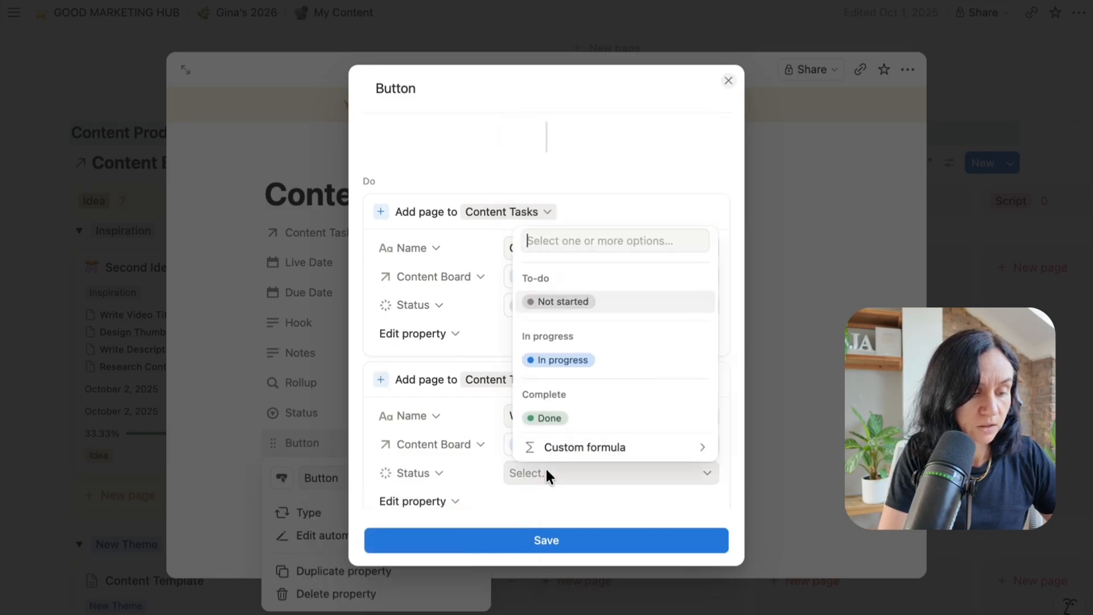
{"action": "left_click", "coordinate": [544, 302]}
Step: Add a third action to the button automation that adds a page named Scripting to Content Tasks
{"action": "scroll", "coordinate": [481, 501], "scroll_direction": "down", "scroll_amount": 2}
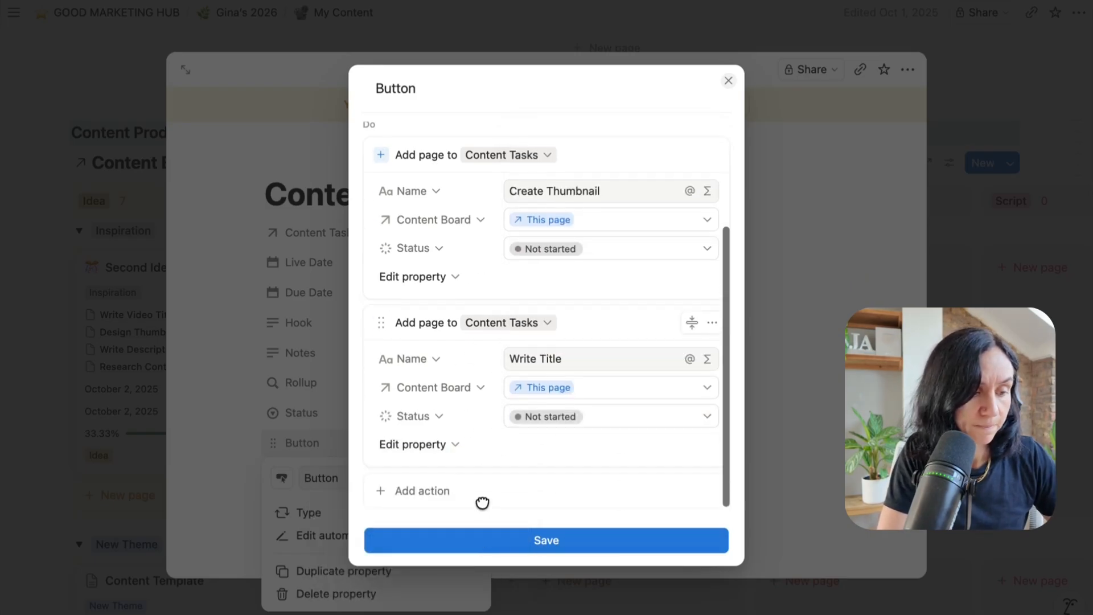
{"action": "left_click", "coordinate": [425, 493]}
{"action": "left_click", "coordinate": [461, 243]}
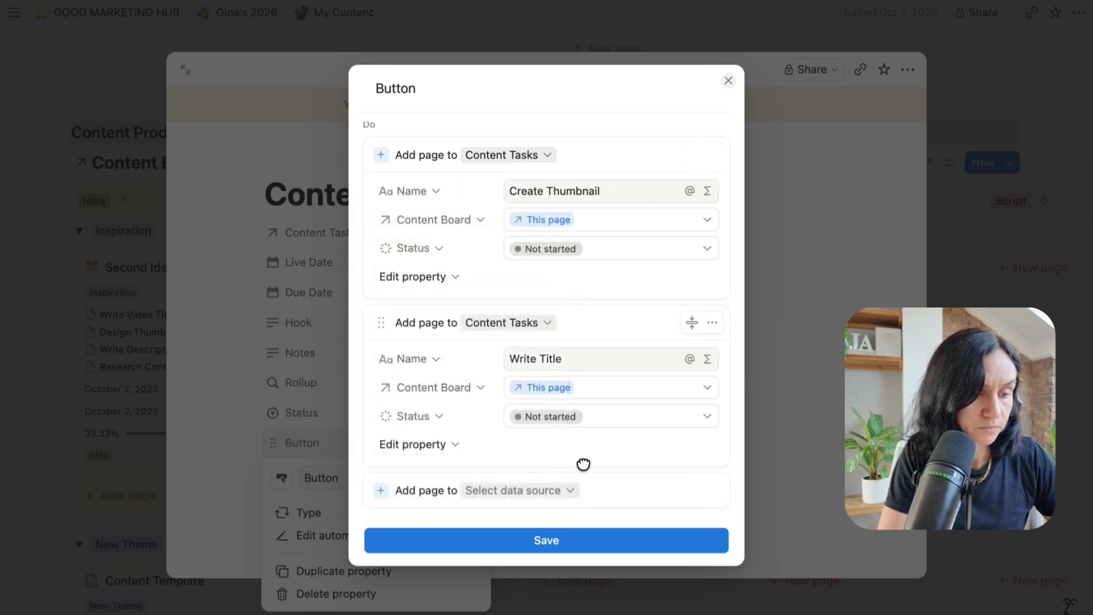
{"action": "left_click", "coordinate": [553, 492]}
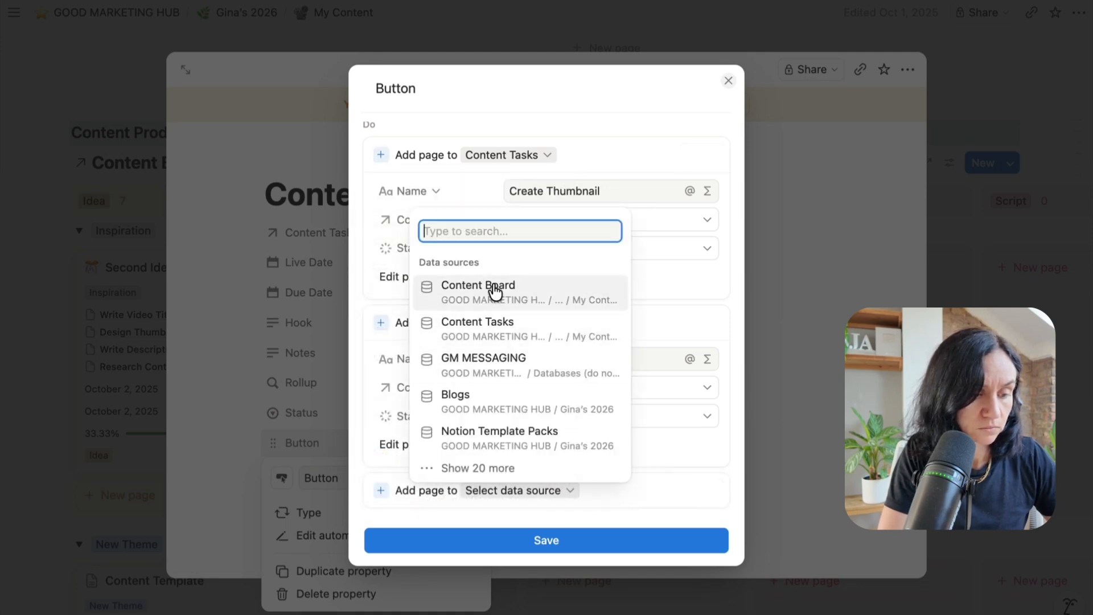
{"action": "left_click", "coordinate": [500, 333]}
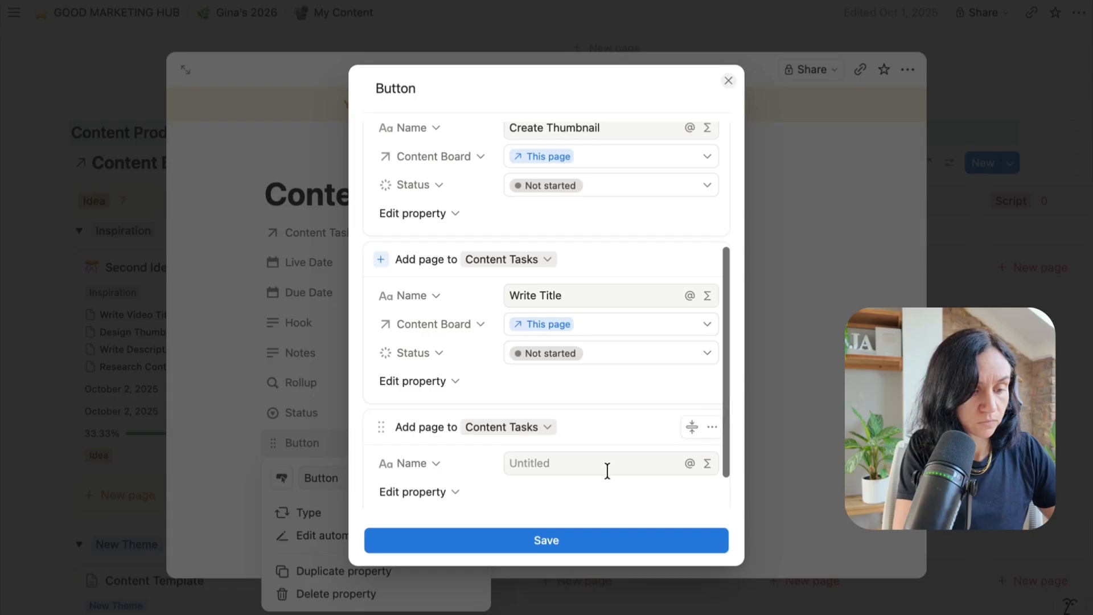
{"action": "left_click", "coordinate": [605, 464]}
{"action": "type", "text": "Scripting"}
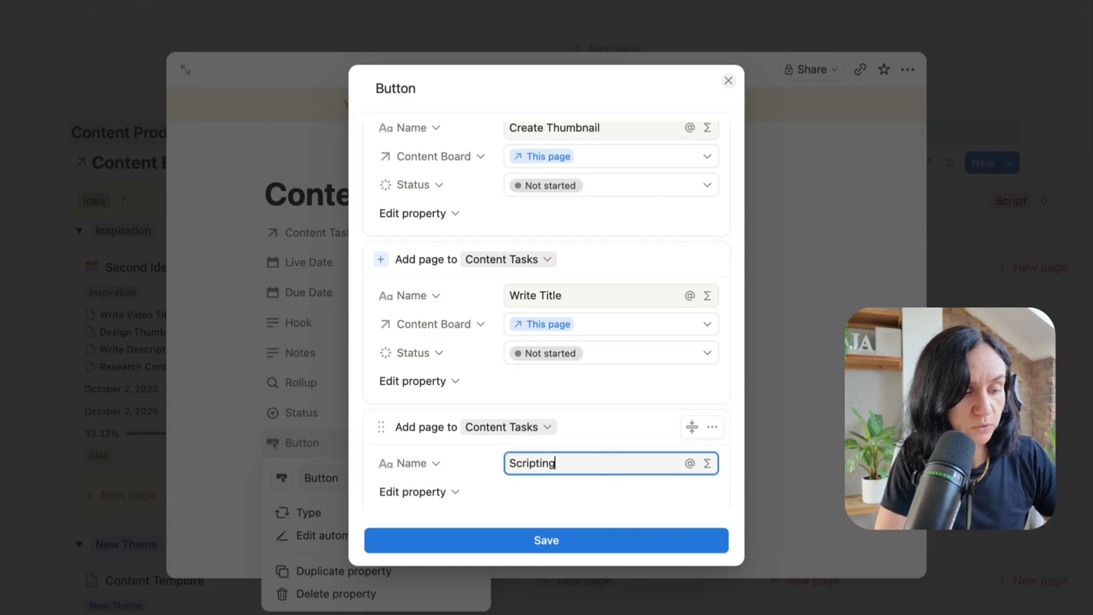
Step: Set the Scripting task's Content Board relation to This page and save the button automation
{"action": "left_click", "coordinate": [418, 493]}
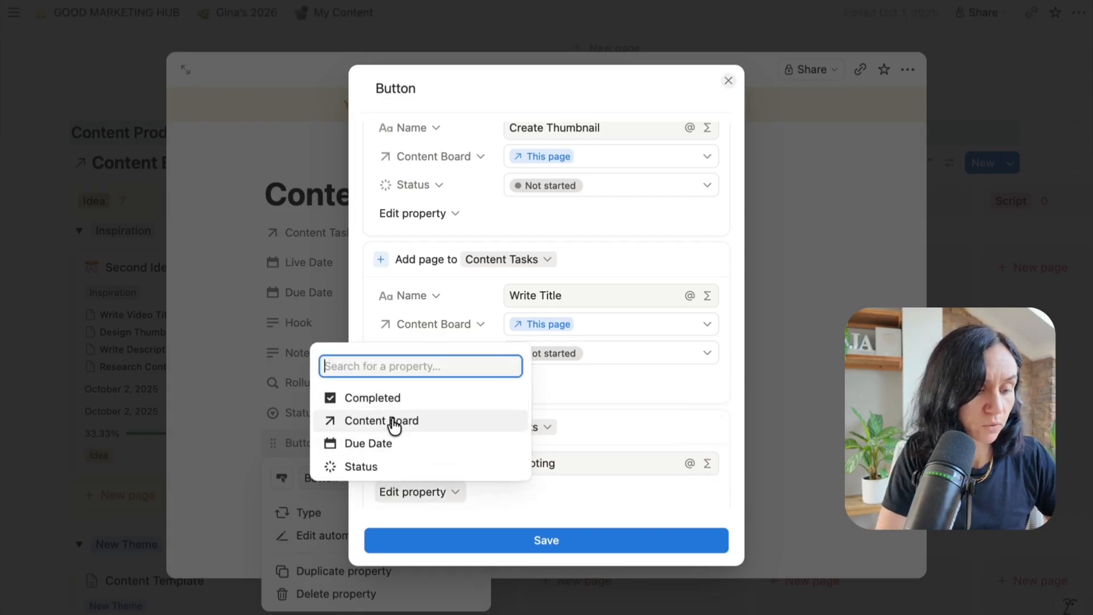
{"action": "left_click", "coordinate": [463, 422]}
{"action": "left_click", "coordinate": [510, 492]}
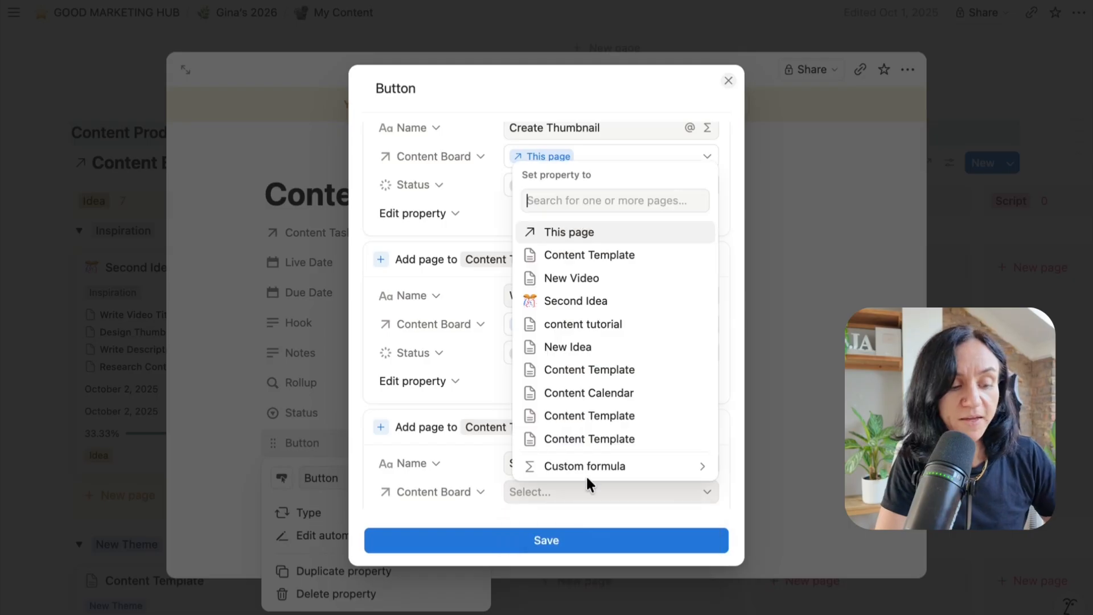
{"action": "left_click", "coordinate": [574, 233]}
{"action": "left_click", "coordinate": [511, 522]}
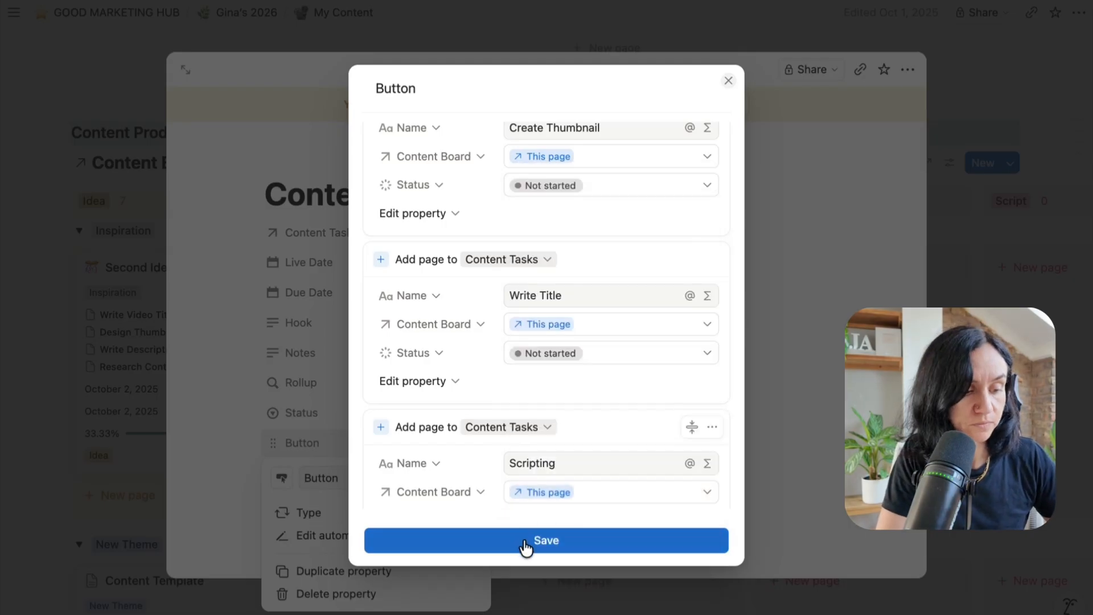
{"action": "left_click", "coordinate": [522, 542]}
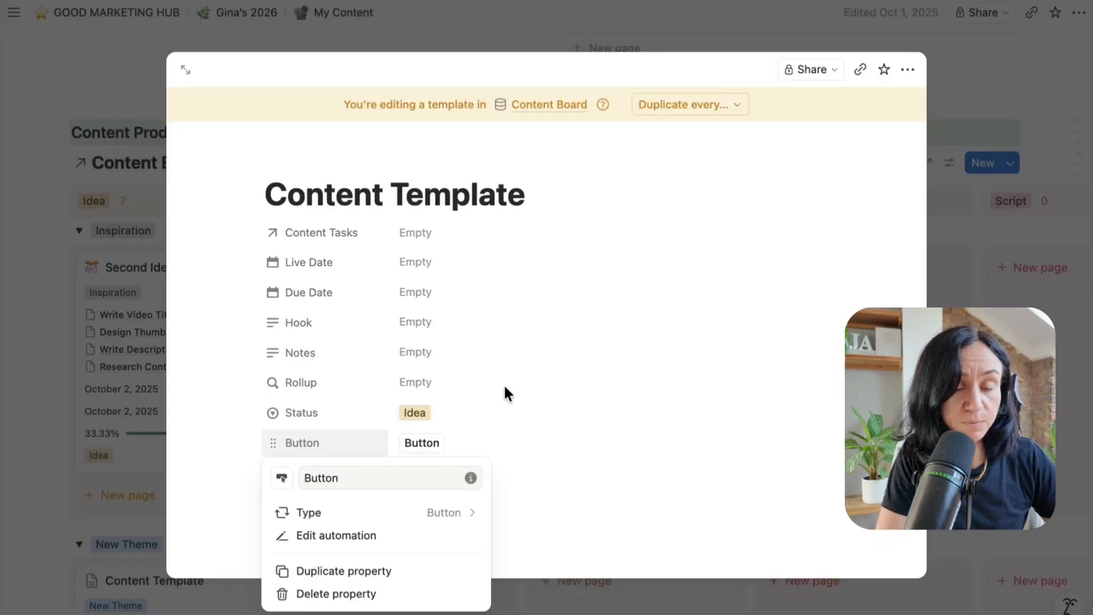
Step: Rename the Button property to Content Task Generator and close the Content Template
{"action": "left_click", "coordinate": [307, 440]}
{"action": "key", "text": "BackSpace"}
{"action": "key", "text": "BackSpace"}
{"action": "key", "text": "BackSpace"}
{"action": "key", "text": "BackSpace"}
{"action": "key", "text": "BackSpace"}
{"action": "key", "text": "BackSpace"}
{"action": "type", "text": "Content Task Generator"}
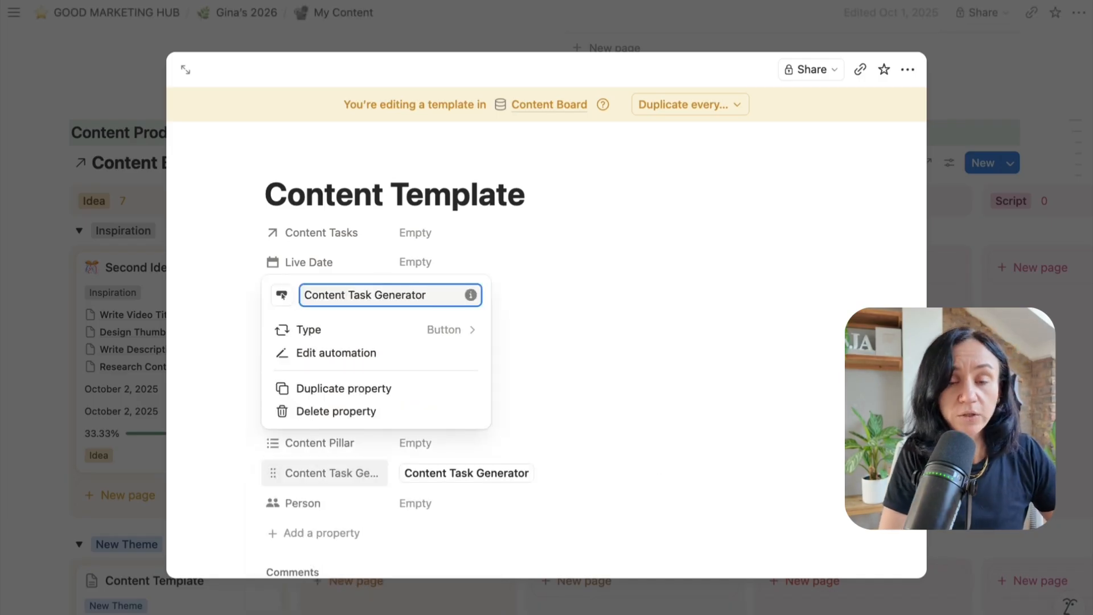
{"action": "left_click", "coordinate": [655, 477]}
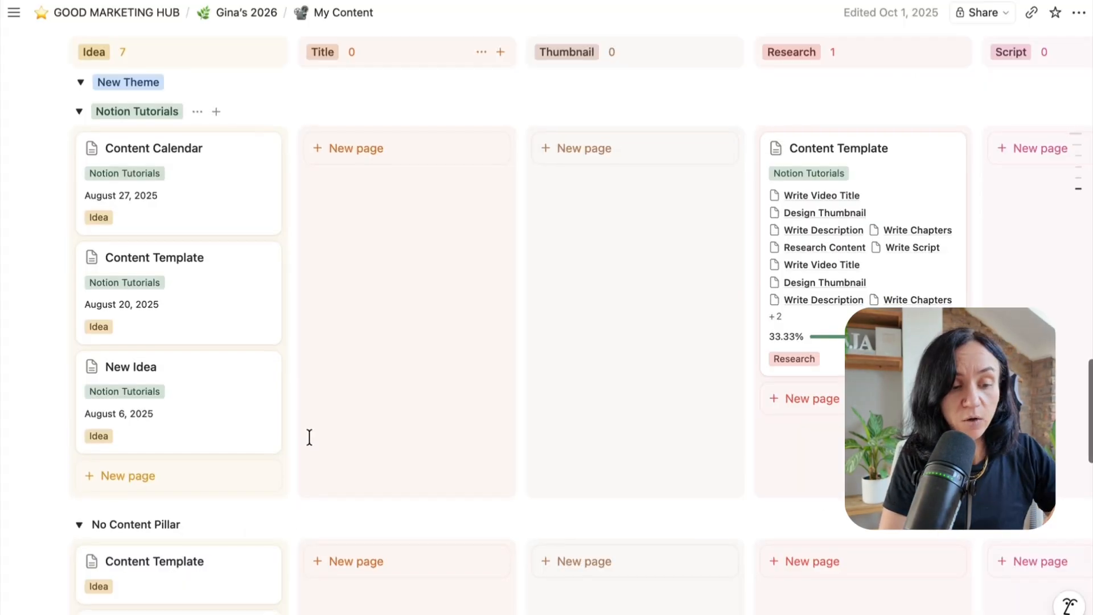
Step: Create a new Content Board page from the Content Template and run its Content Task Generator button
{"action": "scroll", "coordinate": [309, 437], "scroll_direction": "up", "scroll_amount": 8}
{"action": "scroll", "coordinate": [309, 439], "scroll_direction": "up", "scroll_amount": 4}
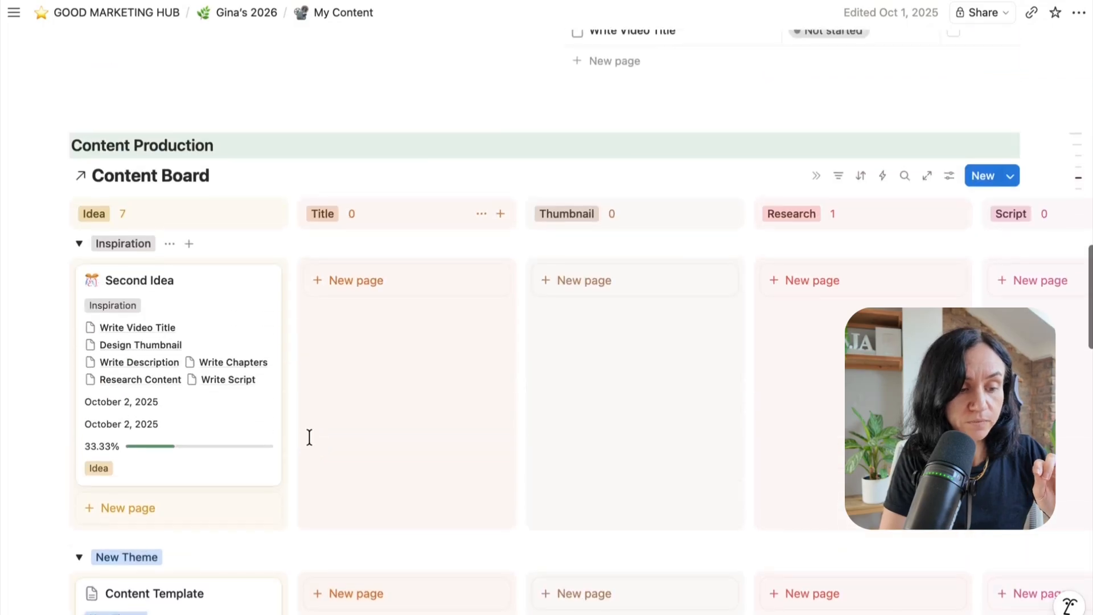
{"action": "left_click", "coordinate": [981, 178]}
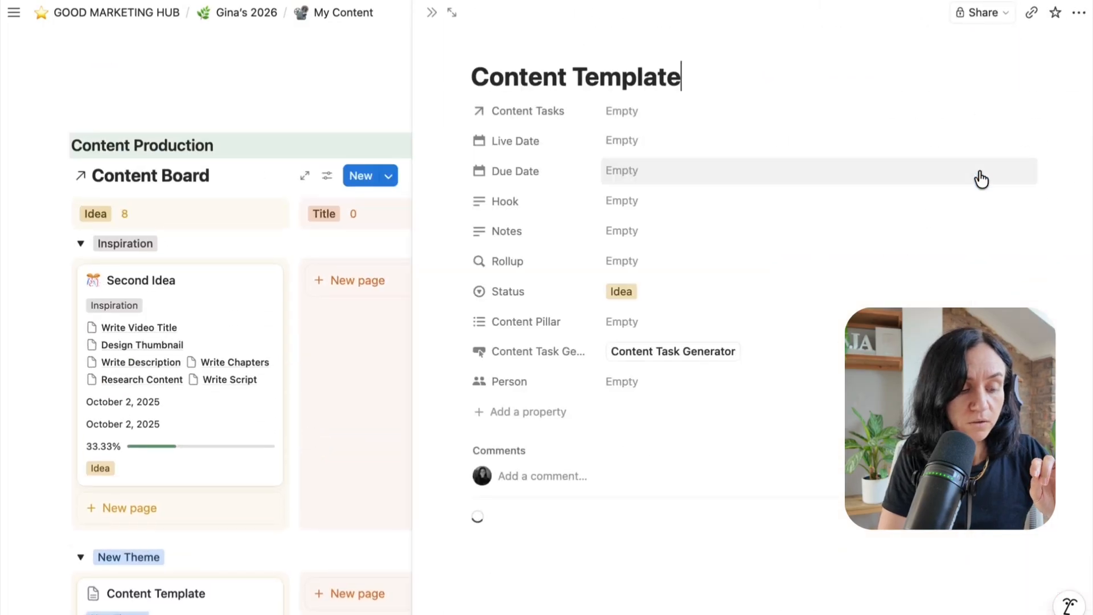
{"action": "scroll", "coordinate": [740, 341], "scroll_direction": "down", "scroll_amount": 2}
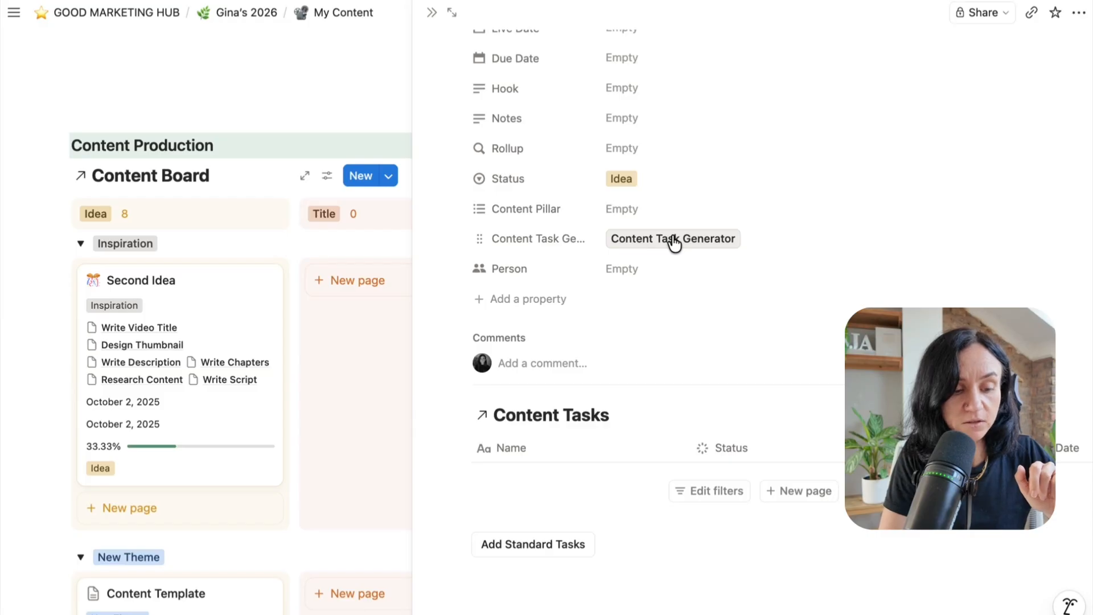
{"action": "left_click", "coordinate": [674, 242]}
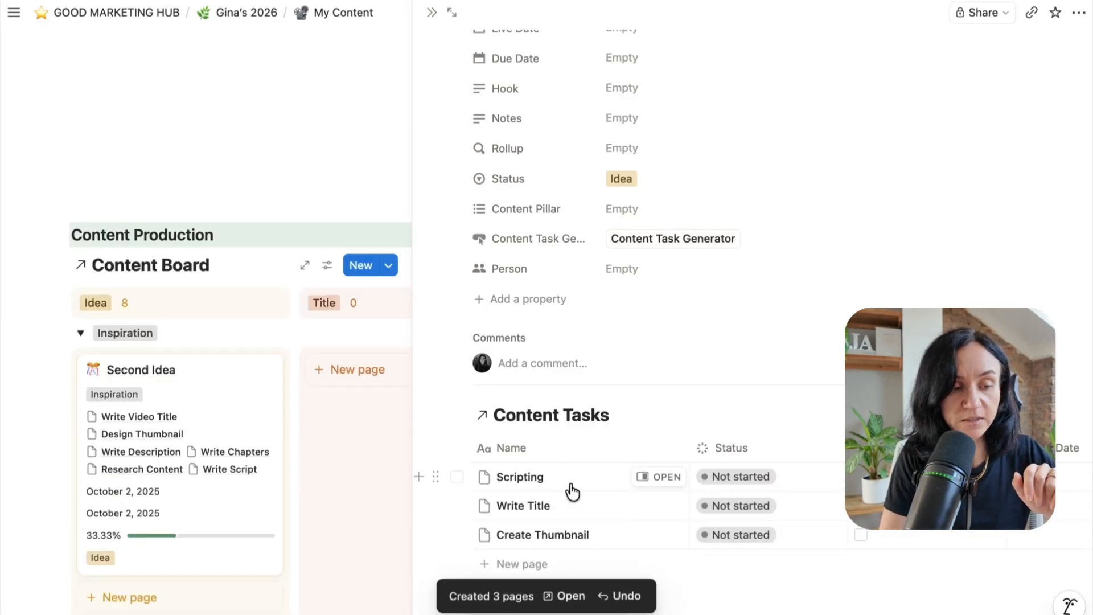
{"action": "scroll", "coordinate": [588, 542], "scroll_direction": "up", "scroll_amount": 3}
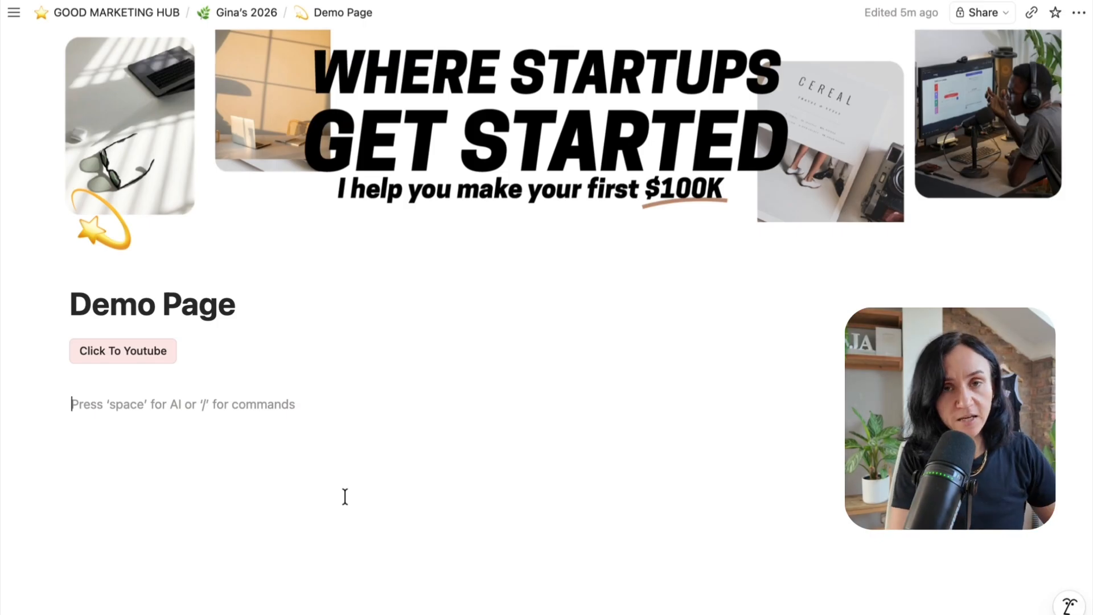
Step: Insert a new button below Click To Youtube on the Demo Page and give it an Add page to action
{"action": "type", "text": "/but"}
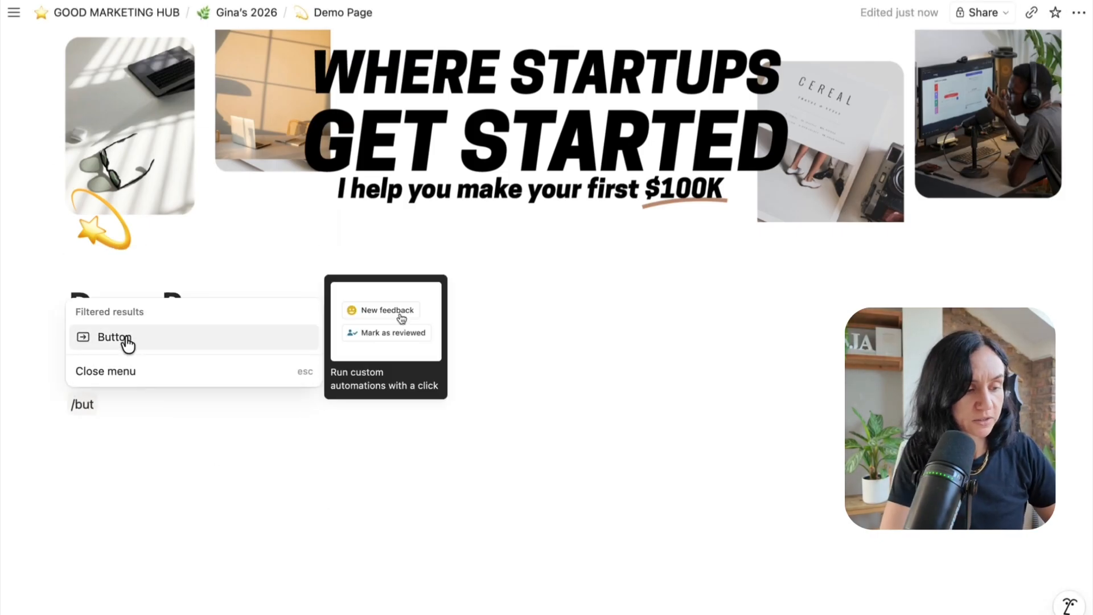
{"action": "left_click", "coordinate": [126, 337]}
{"action": "scroll", "coordinate": [177, 485], "scroll_direction": "down", "scroll_amount": 5}
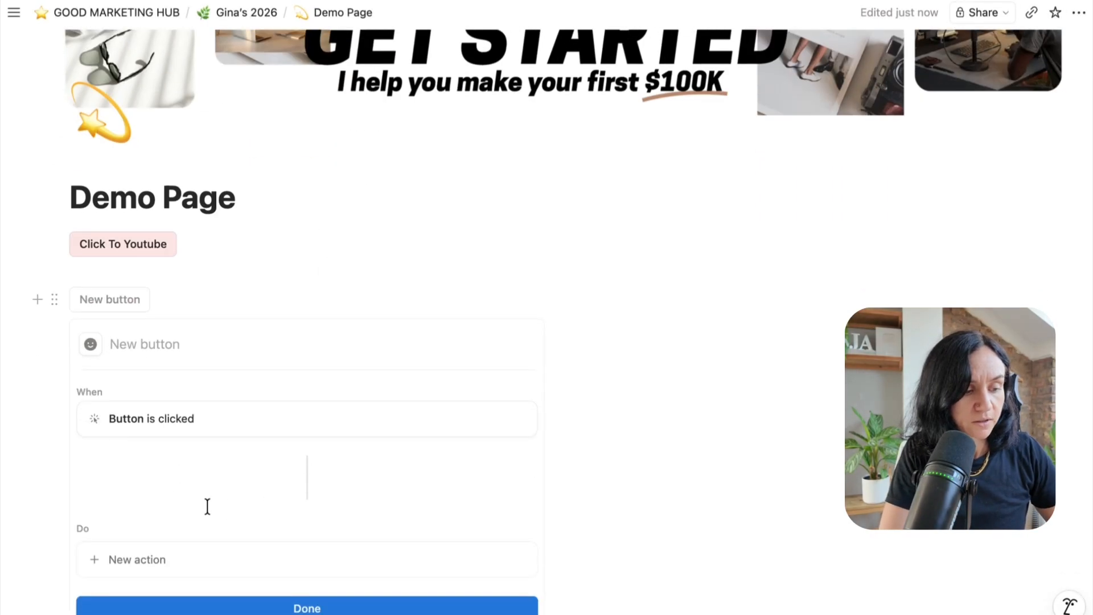
{"action": "left_click", "coordinate": [108, 438]}
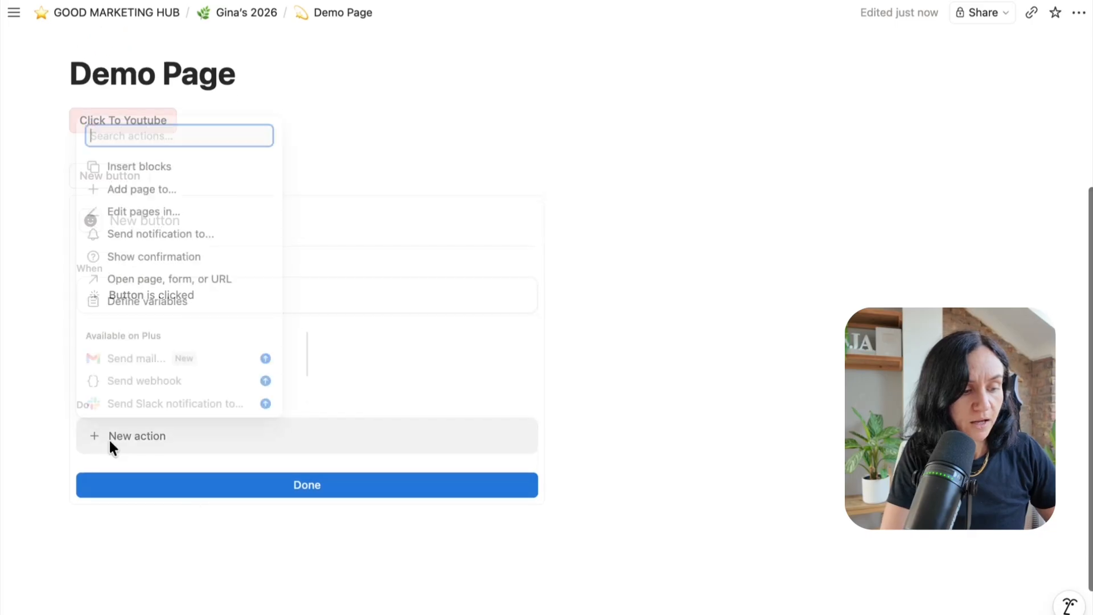
{"action": "left_click", "coordinate": [171, 192]}
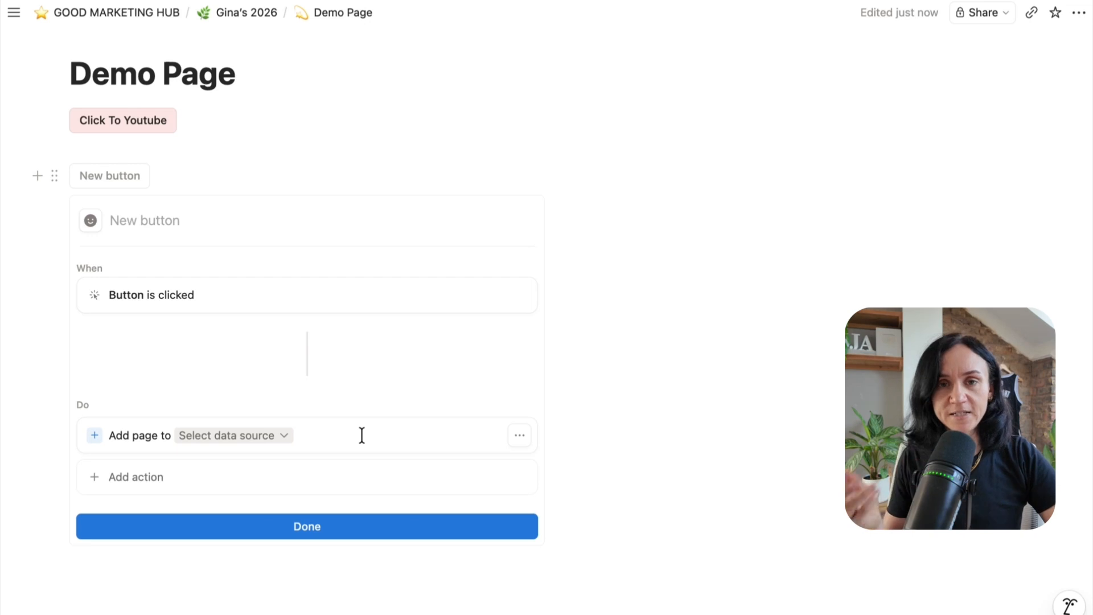
{"action": "scroll", "coordinate": [362, 435], "scroll_direction": "up", "scroll_amount": 2}
{"action": "scroll", "coordinate": [361, 435], "scroll_direction": "down", "scroll_amount": 2}
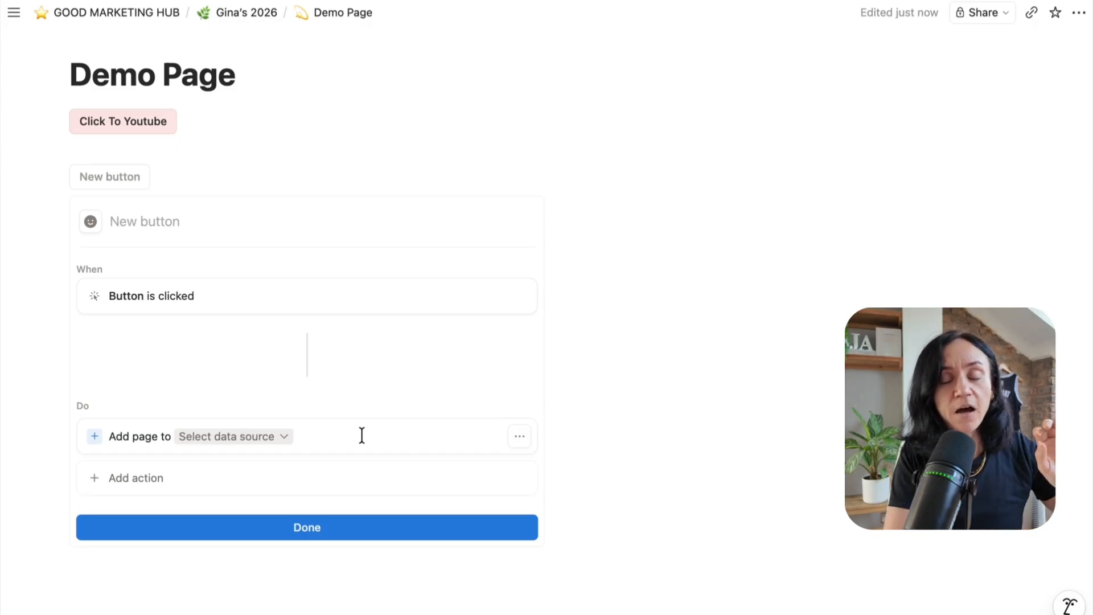
{"action": "left_click", "coordinate": [266, 436]}
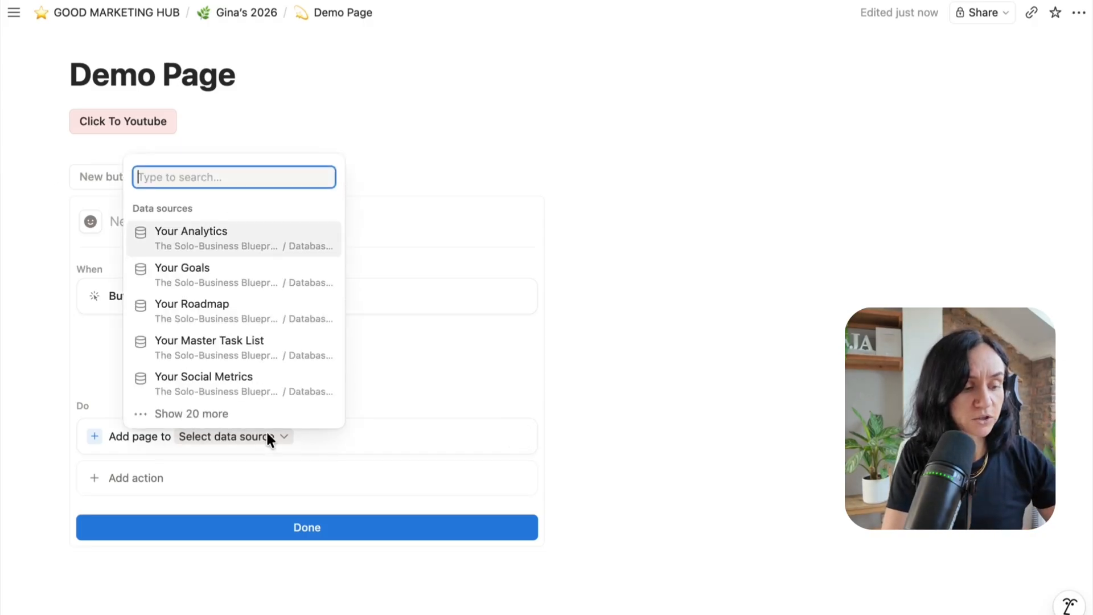
{"action": "left_click", "coordinate": [519, 425]}
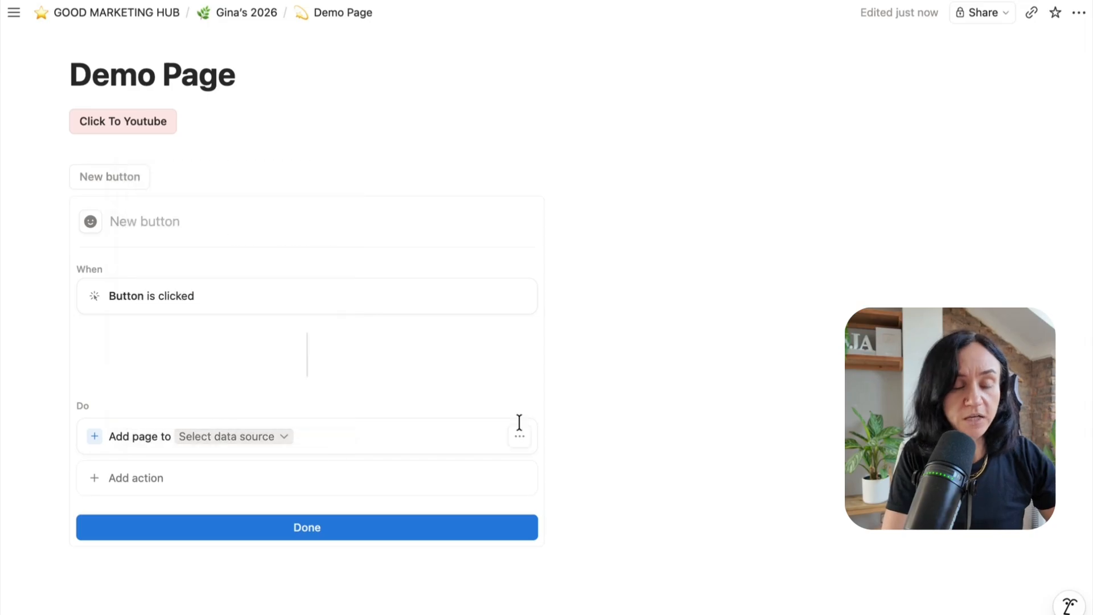